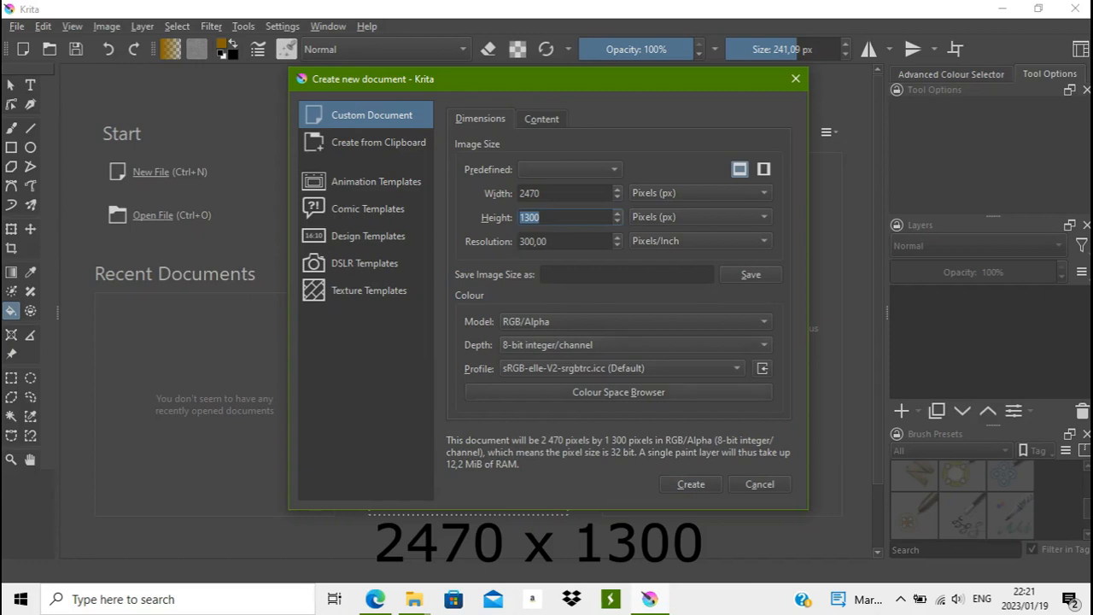
- Create the 2470 by 1300 pixel document at 300 pixels/inch and choose the Basic-1 brush preset
click(691, 485)
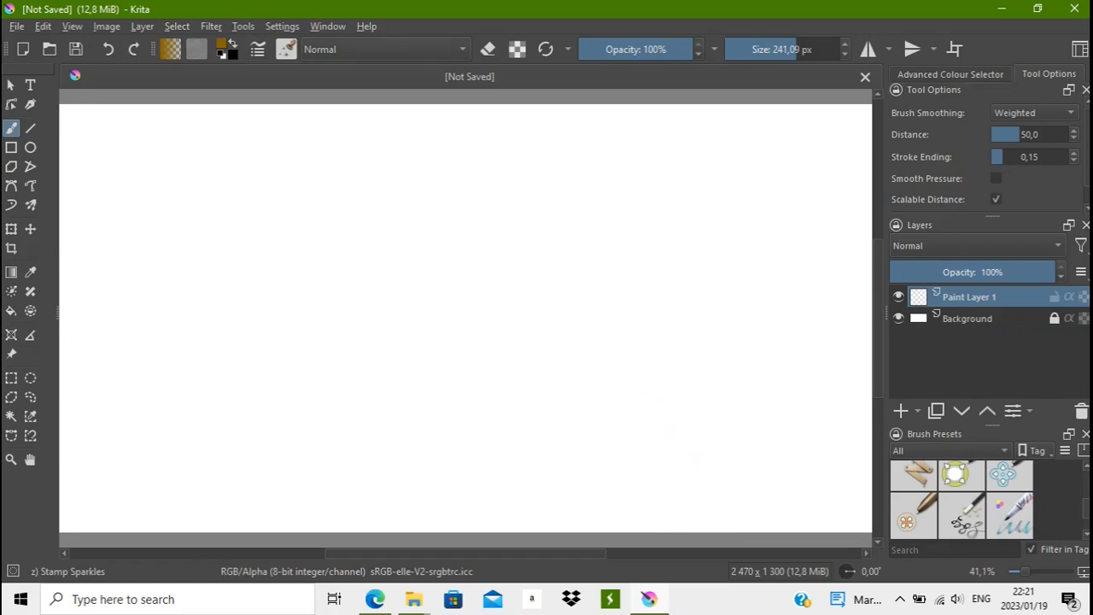
click(286, 49)
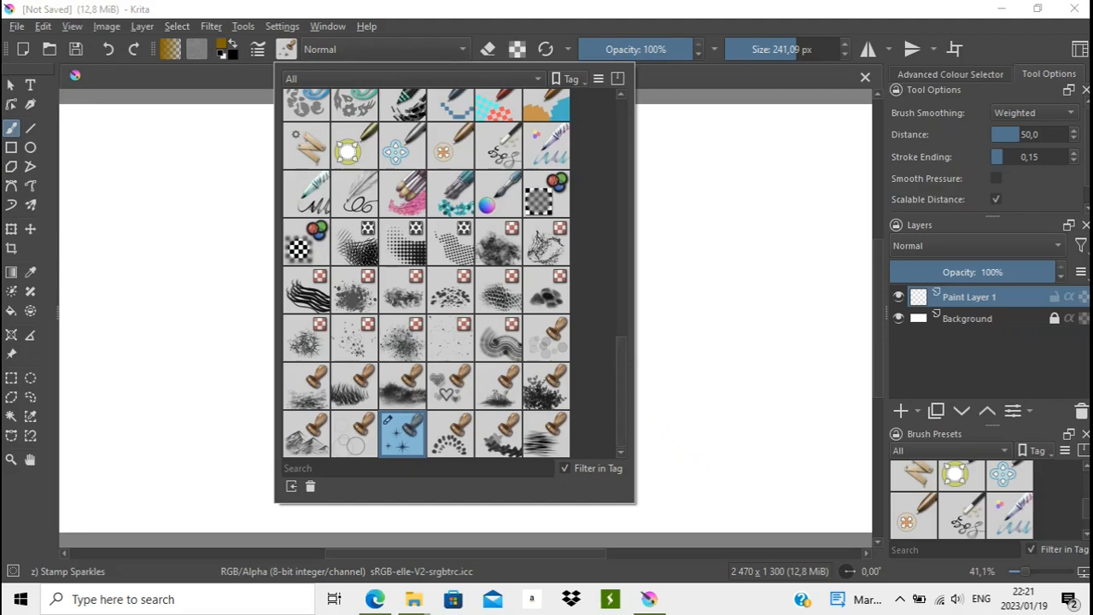
scroll(426, 274, up, 15)
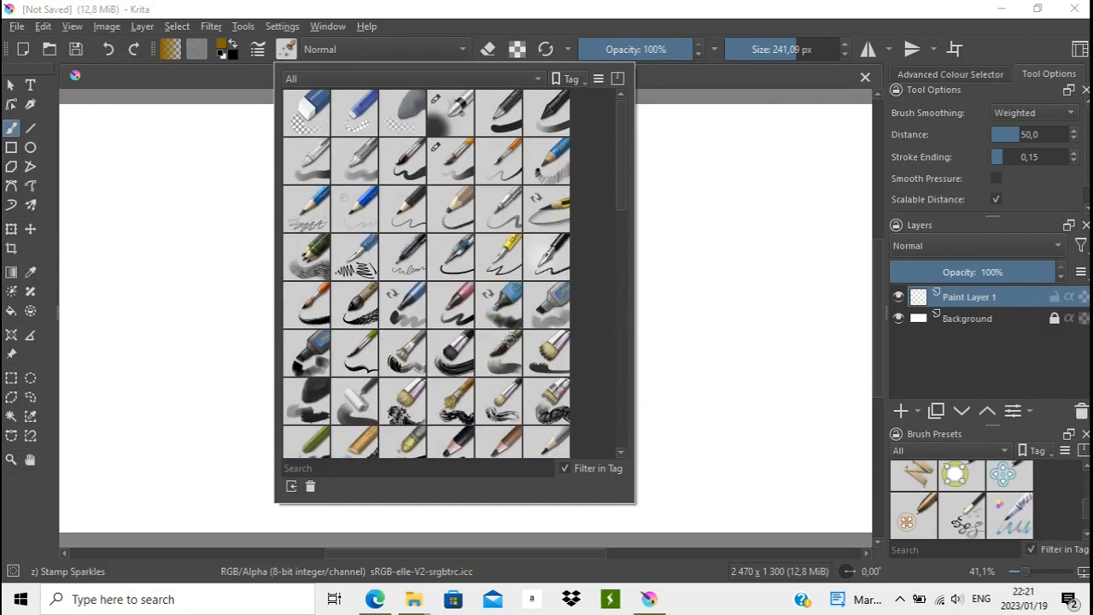
click(499, 113)
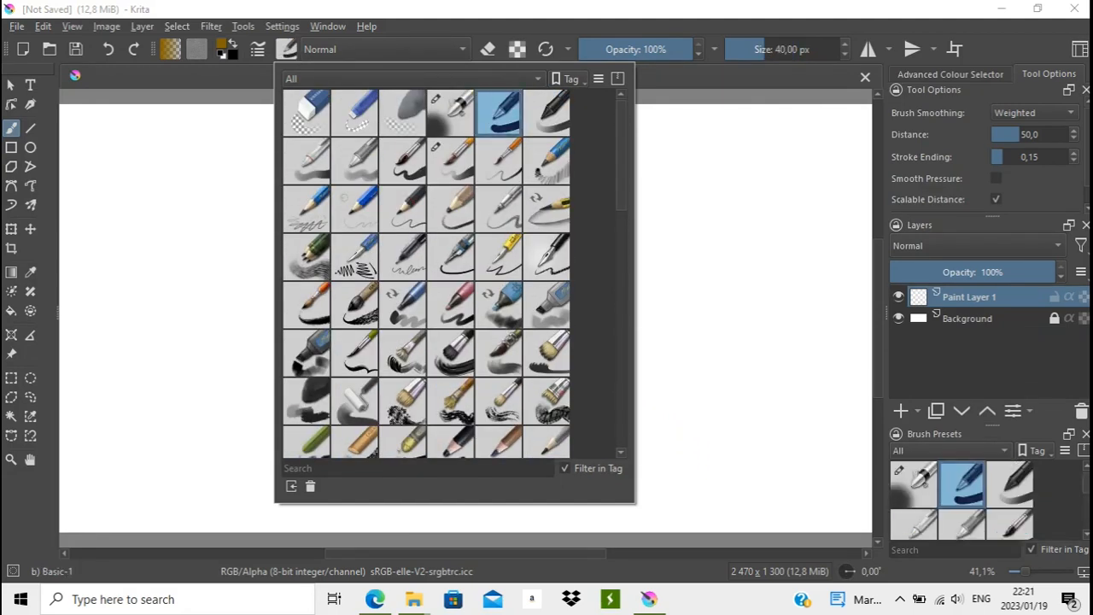
click(70, 170)
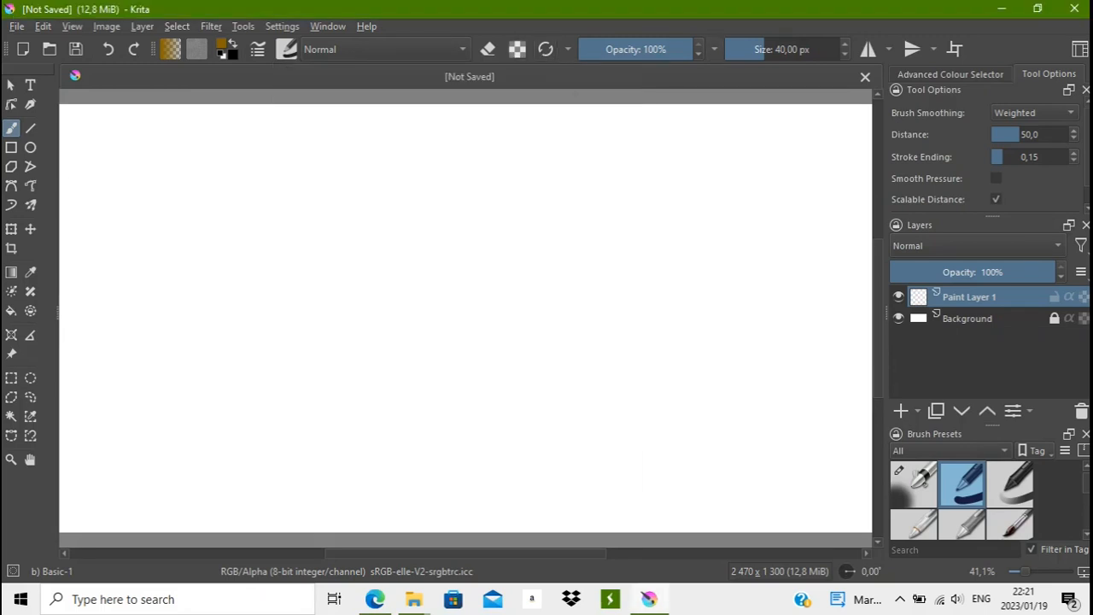
- Fit the whole blank canvas in view and show the grid over it
scroll(219, 388, down, 3)
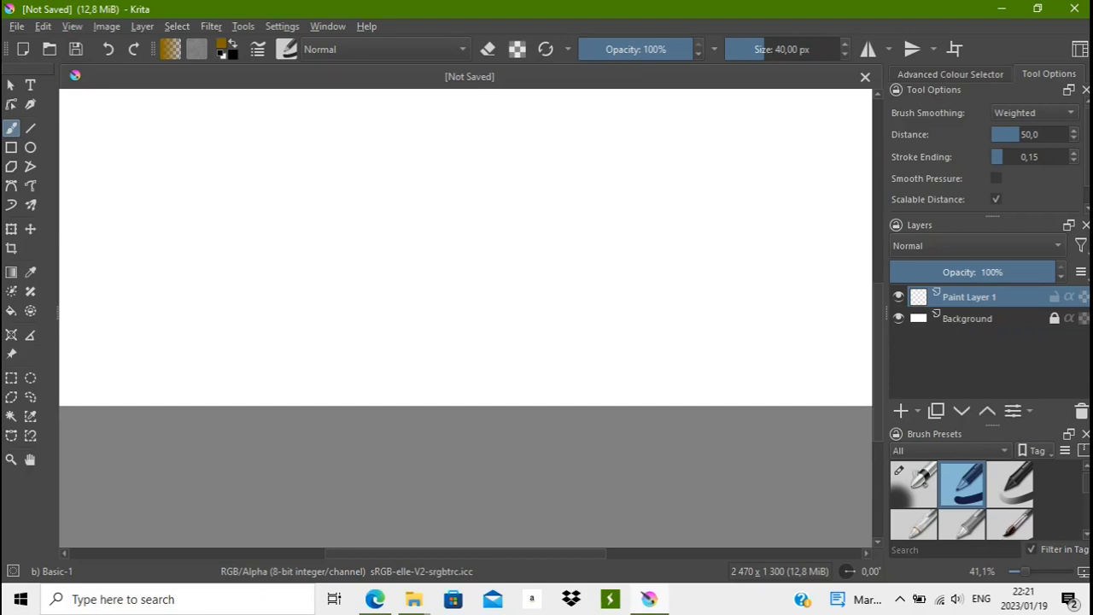
click(11, 459)
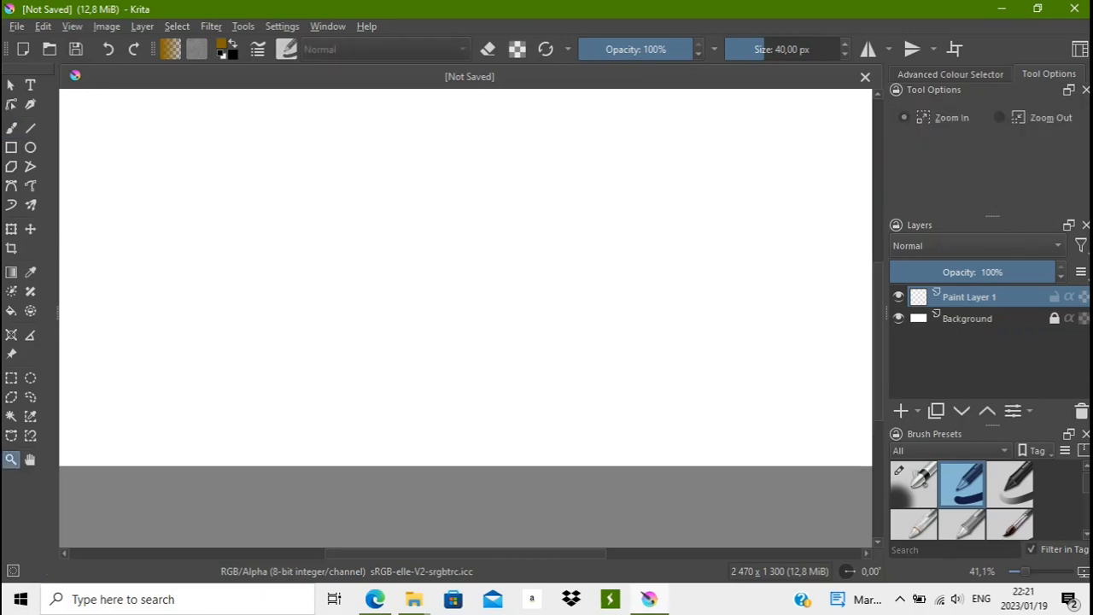
right_click(628, 229)
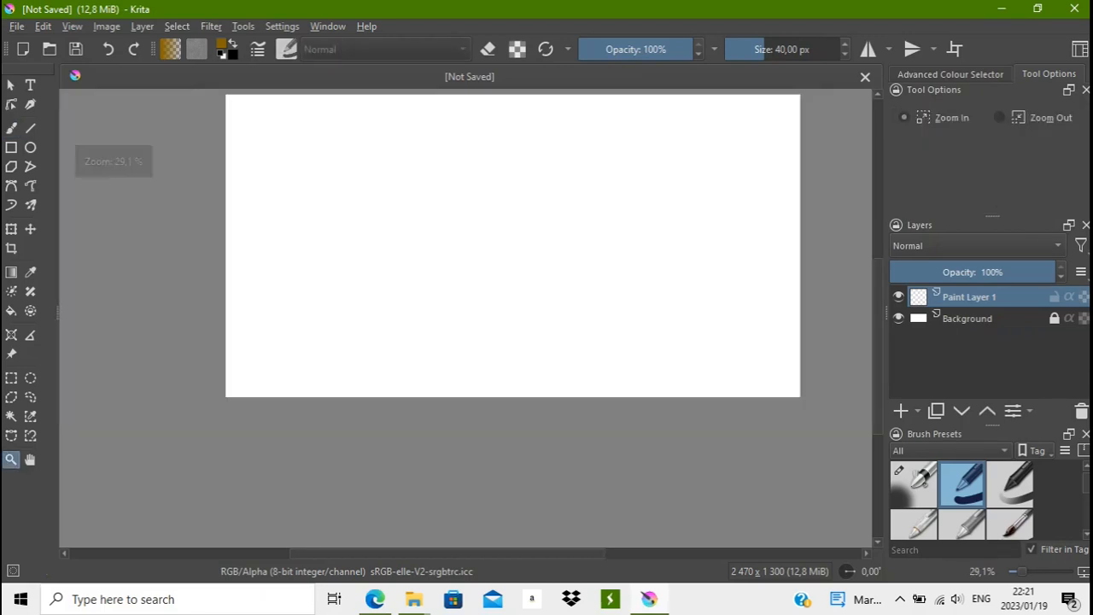
scroll(513, 299, up, 2)
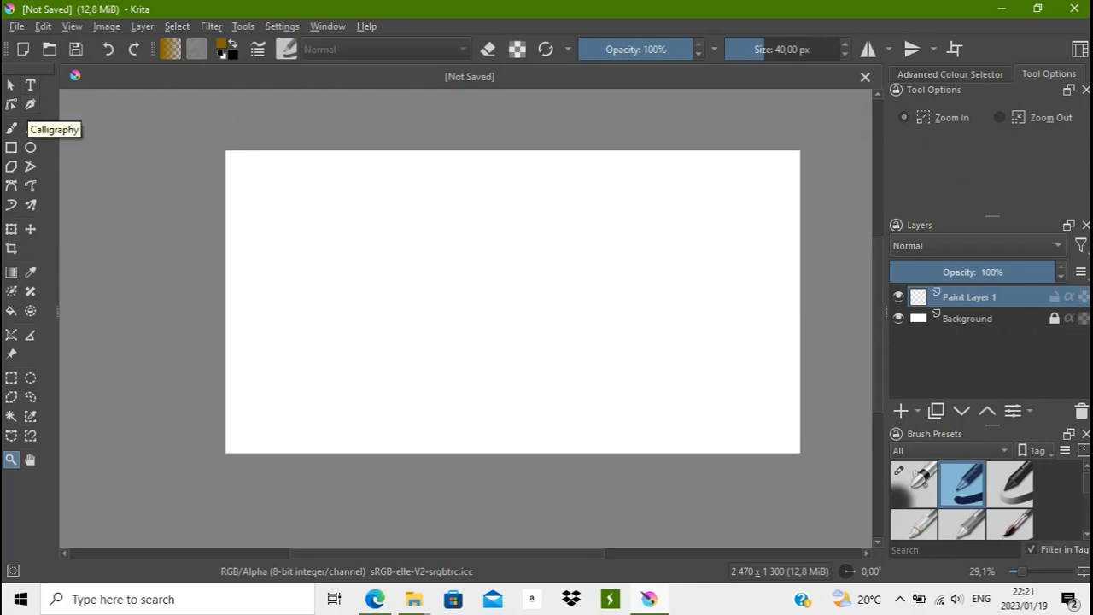
click(71, 27)
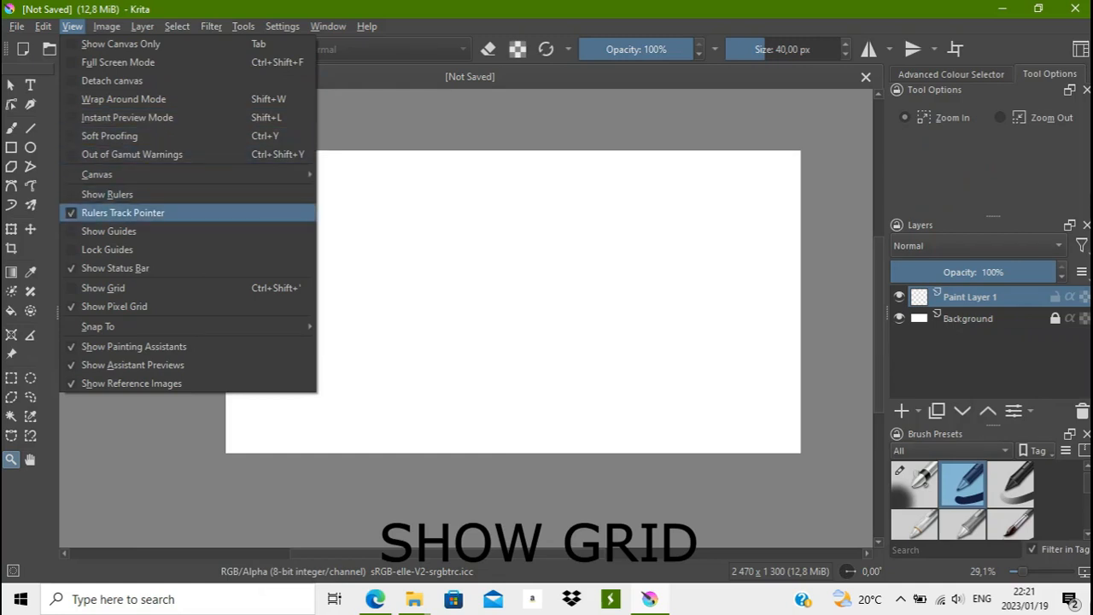
click(103, 287)
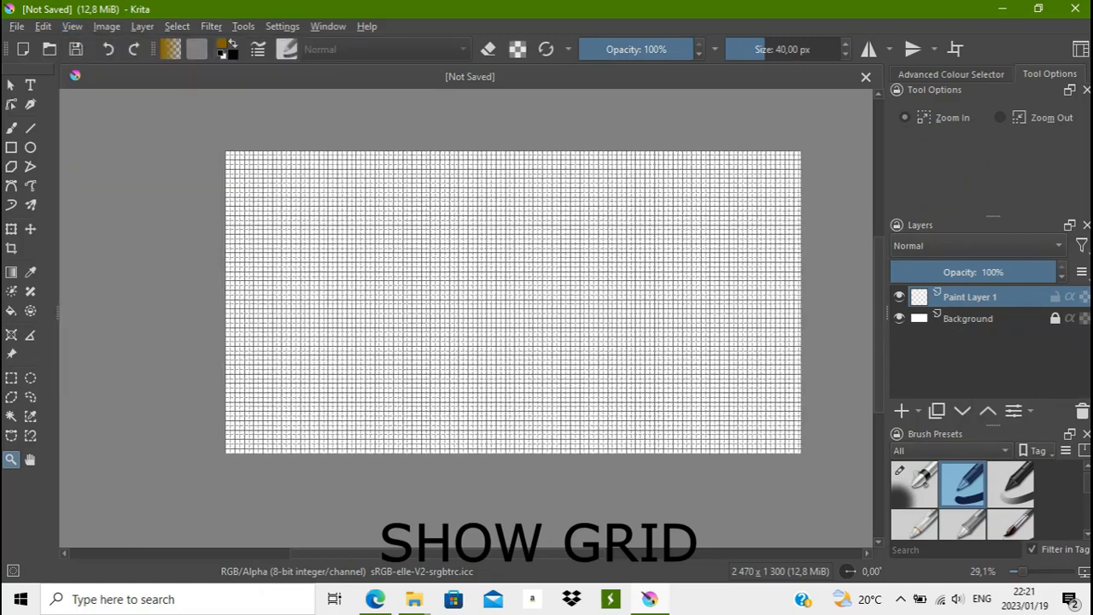
- Set the brush size to 100 px and activate the freehand brush
drag(766, 50, 789, 49)
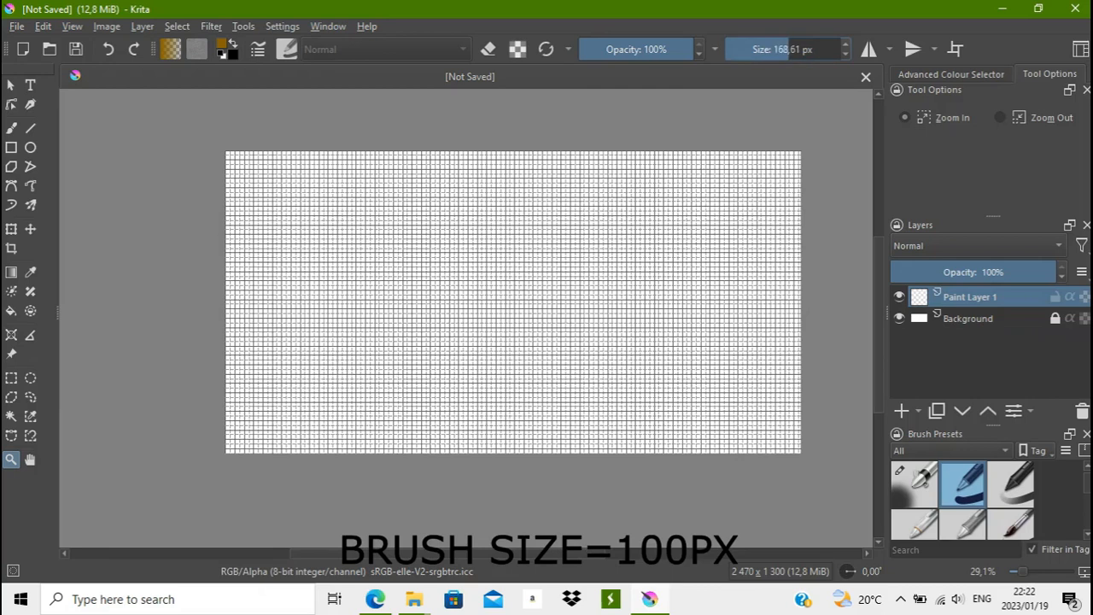
right_click(787, 49)
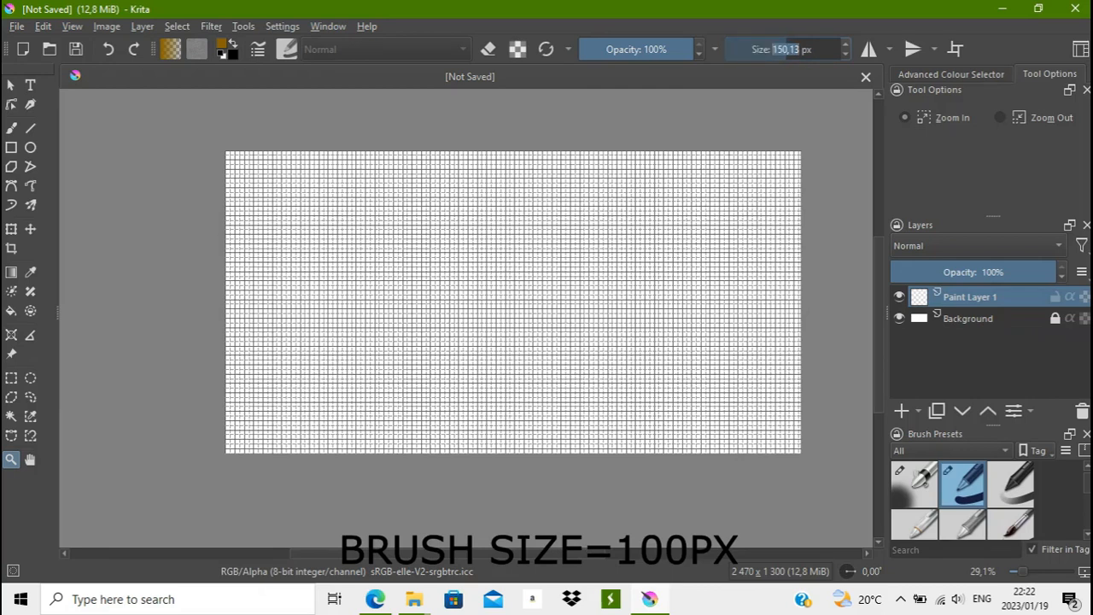
text(100)
key(Return)
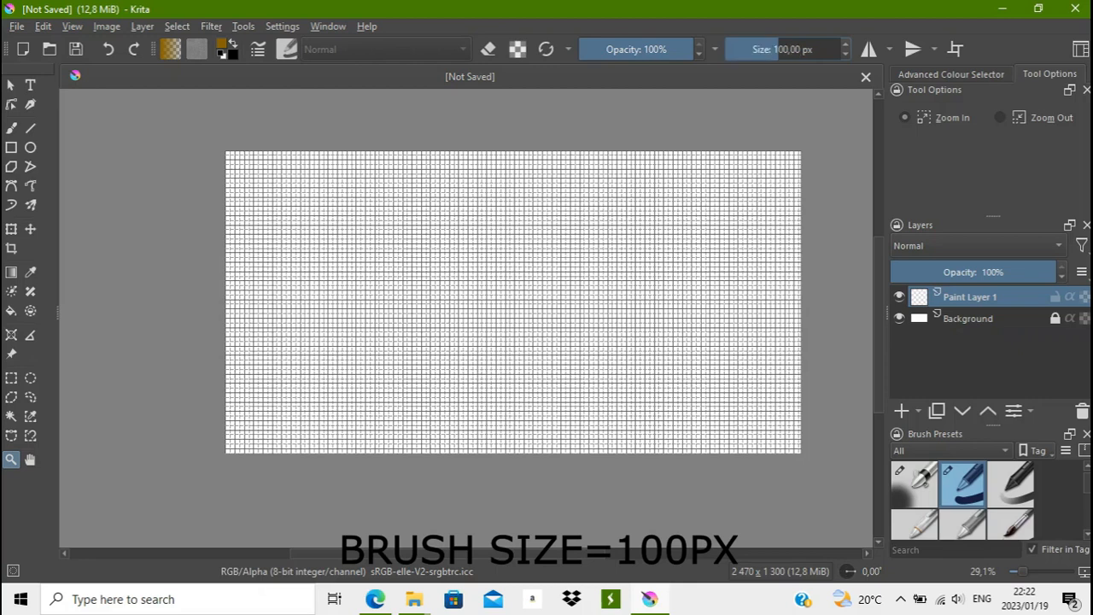
key(b)
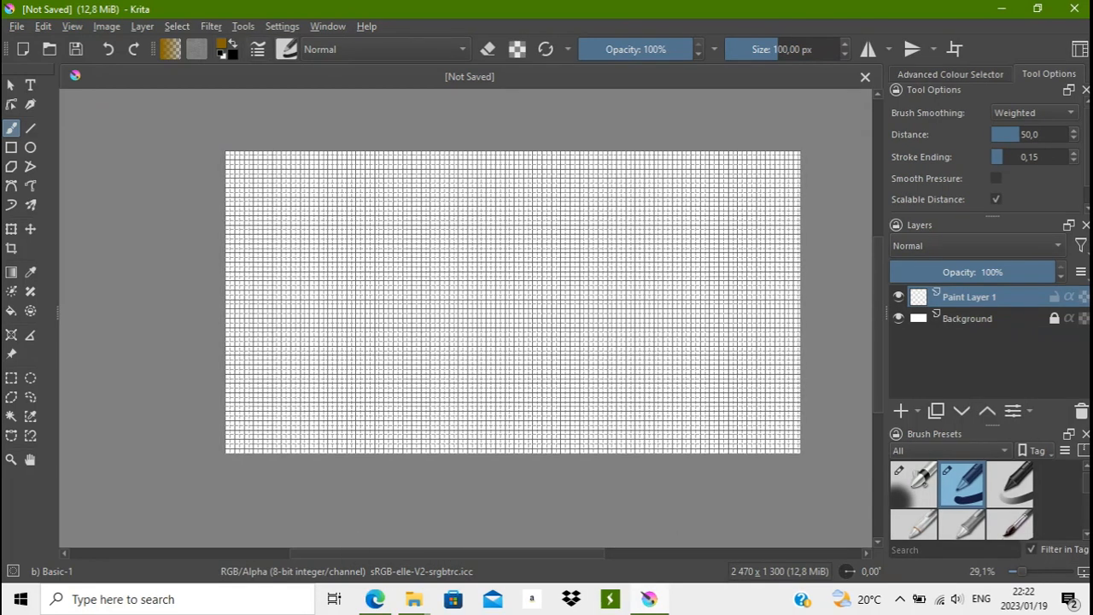
- Change the foreground colour to a bright, saturated red
click(221, 43)
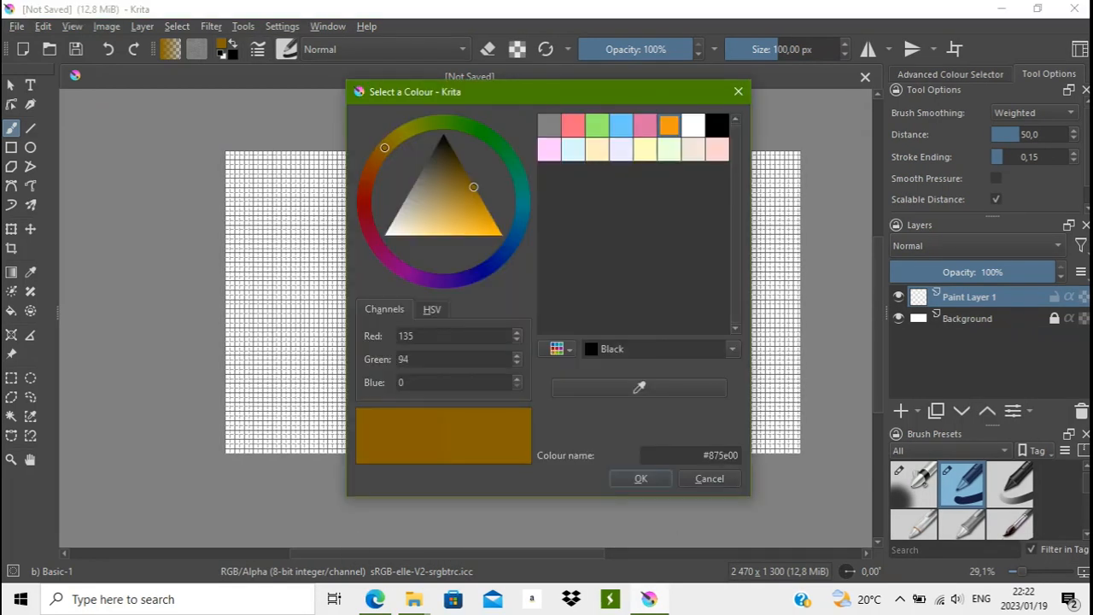
mouse_move(384, 147)
mouse_down()
mouse_move(370, 163)
mouse_move(365, 217)
mouse_move(364, 204)
mouse_up()
click(472, 184)
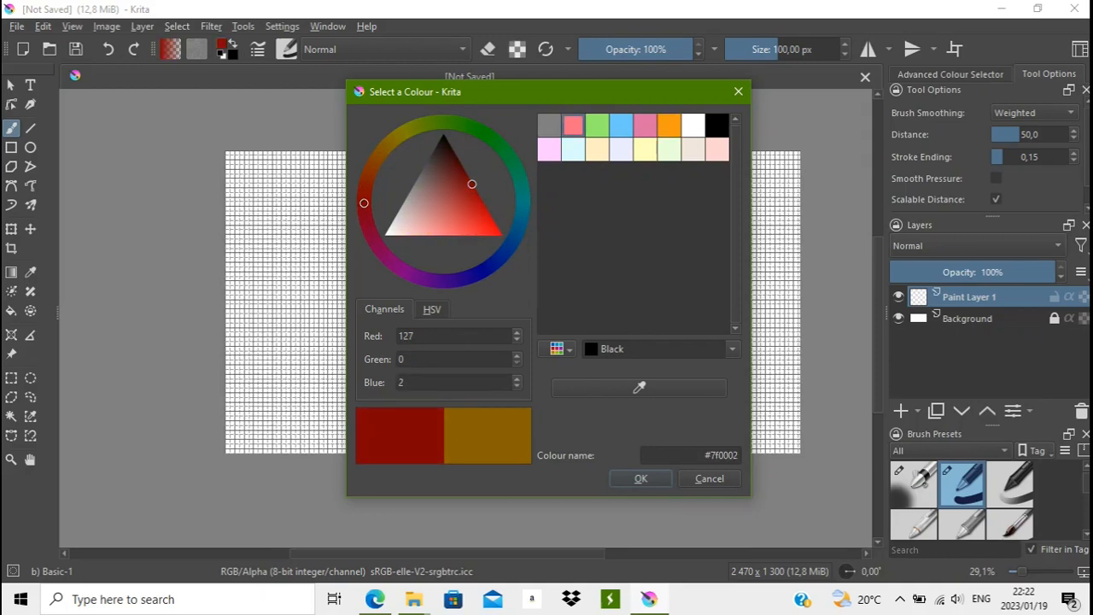
drag(472, 184, 493, 222)
click(640, 479)
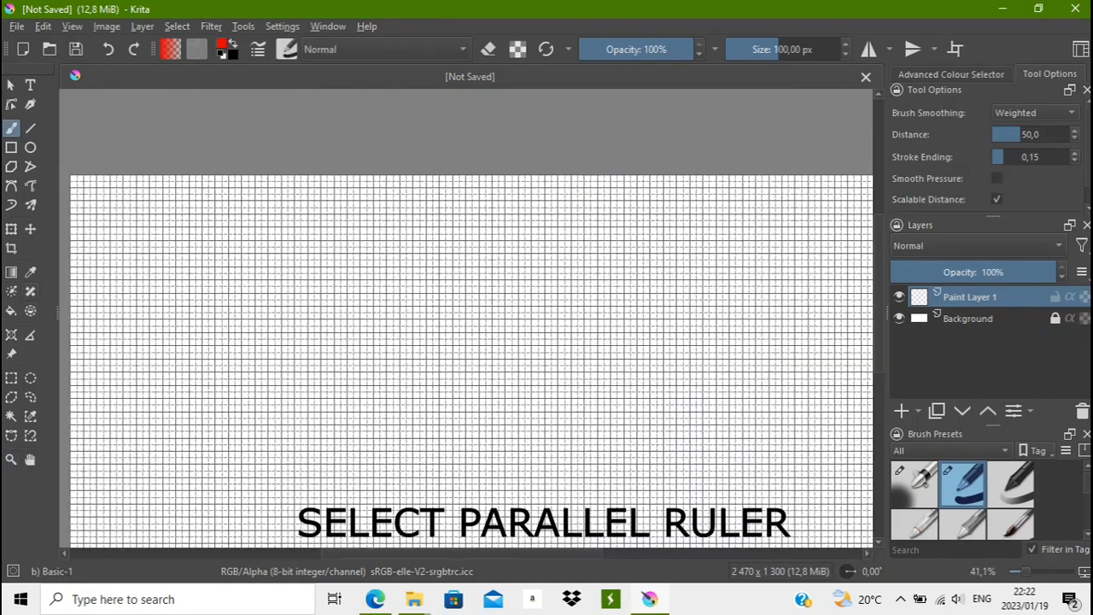
- Add a horizontal Parallel Ruler assistant across the upper half of the canvas along a grid line
click(11, 335)
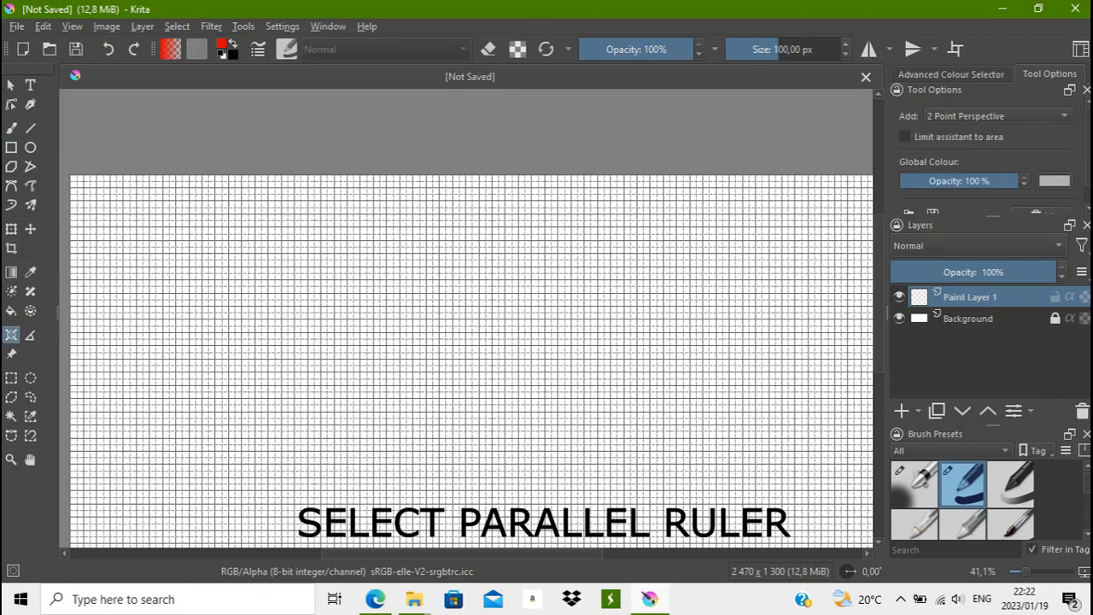
click(998, 116)
click(957, 200)
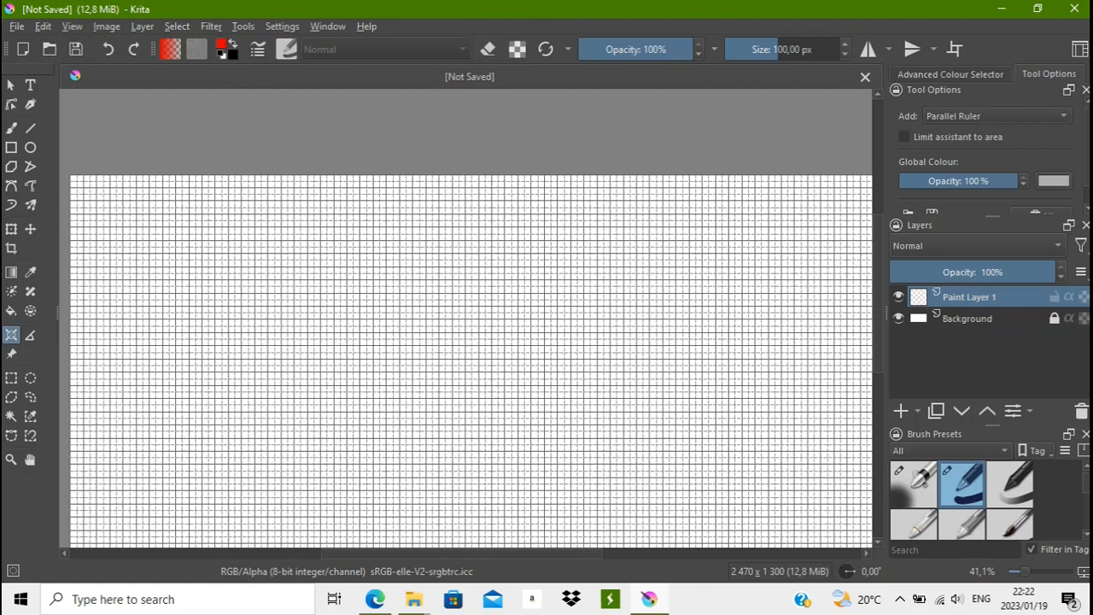
drag(119, 313, 775, 313)
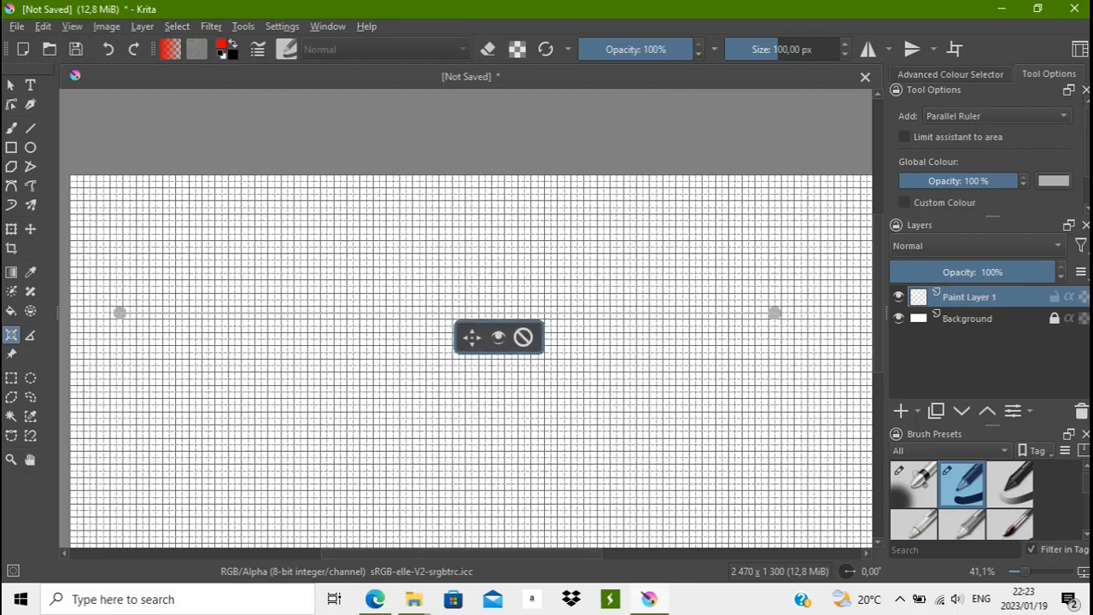
- Return to the freehand brush and turn on Snap to Assistants for it
key(b)
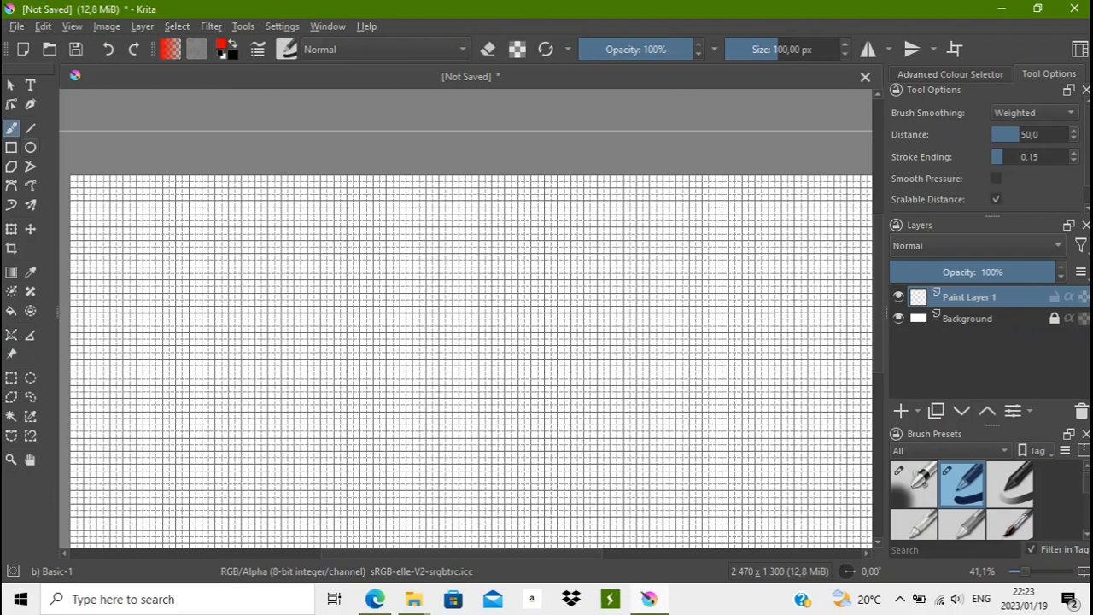
scroll(986, 155, down, 1)
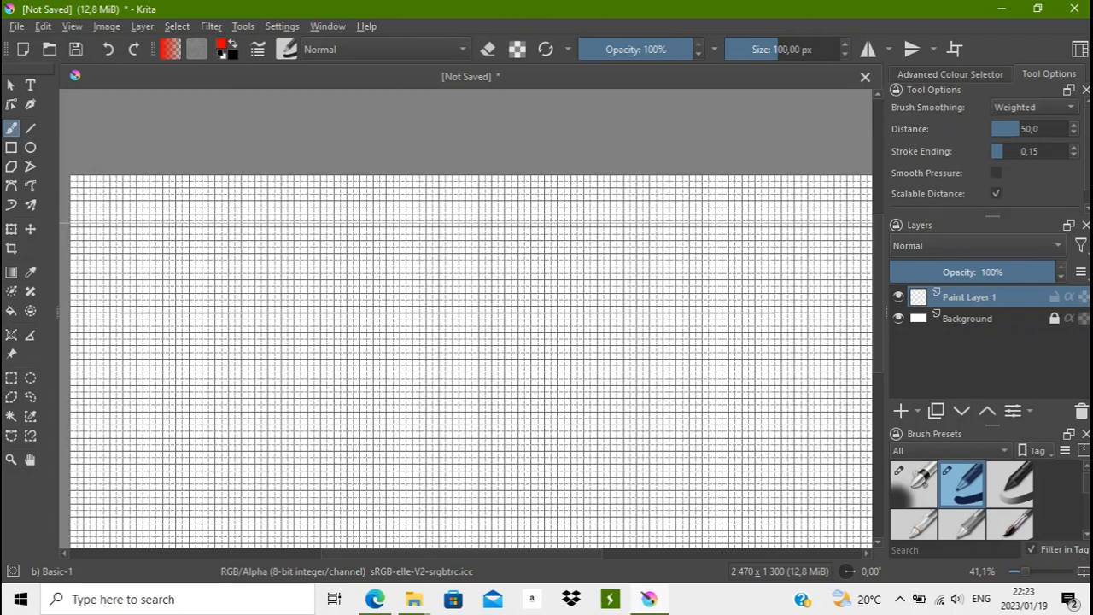
click(897, 202)
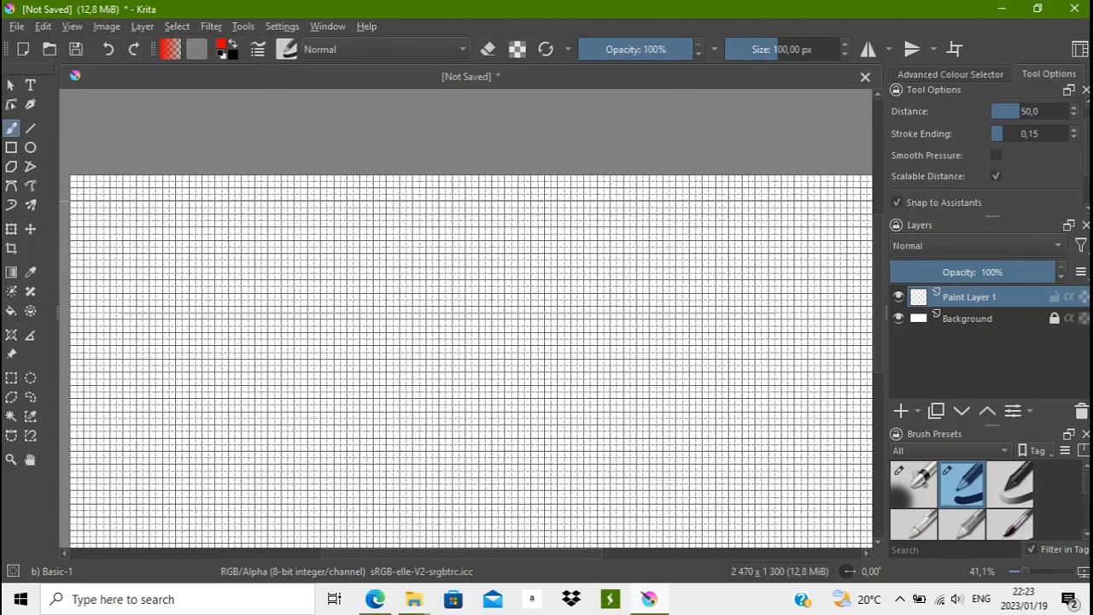
- Paint seven full-width horizontal red stripes from the canvas's top edge to its bottom edge, leaving equal one-stripe-wide white gaps between them
mouse_move(79, 186)
mouse_down()
mouse_move(122, 197)
mouse_move(867, 191)
mouse_up()
key(ctrl+z)
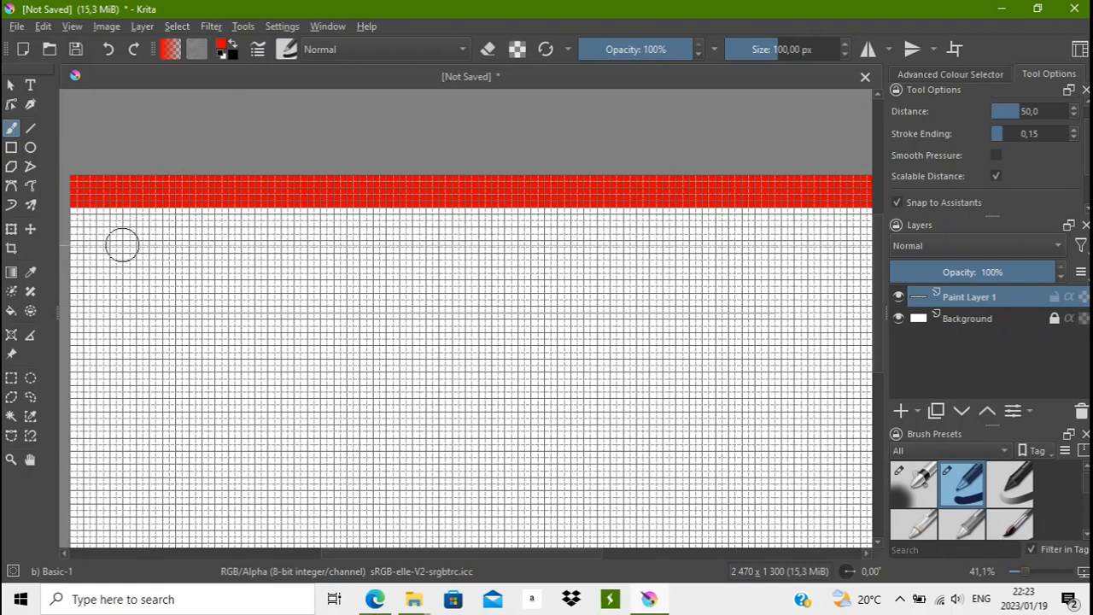
drag(123, 257, 858, 256)
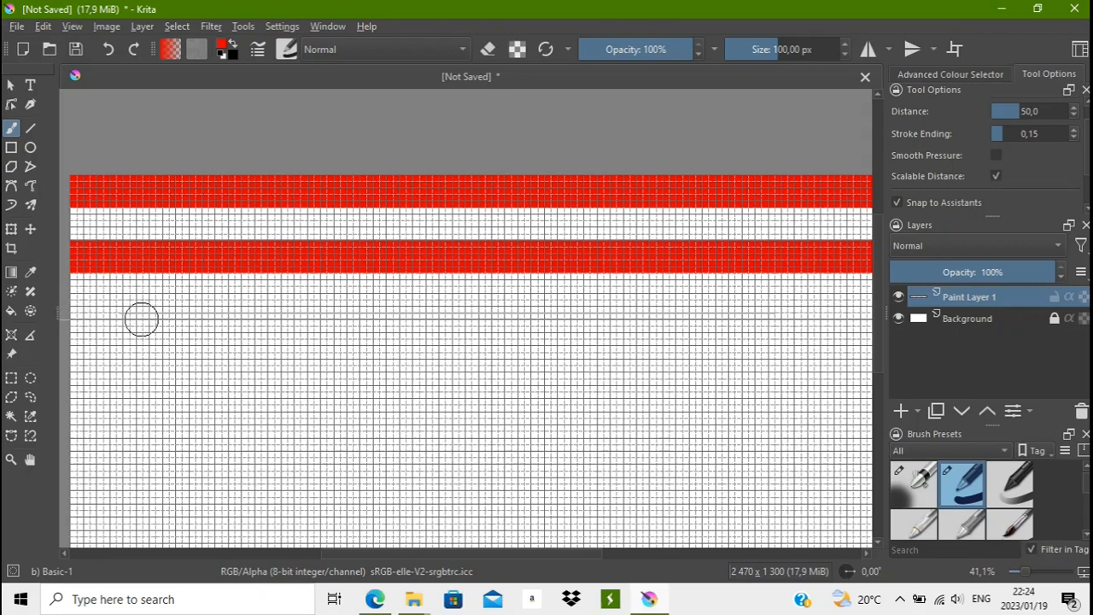
click(140, 322)
drag(140, 322, 871, 322)
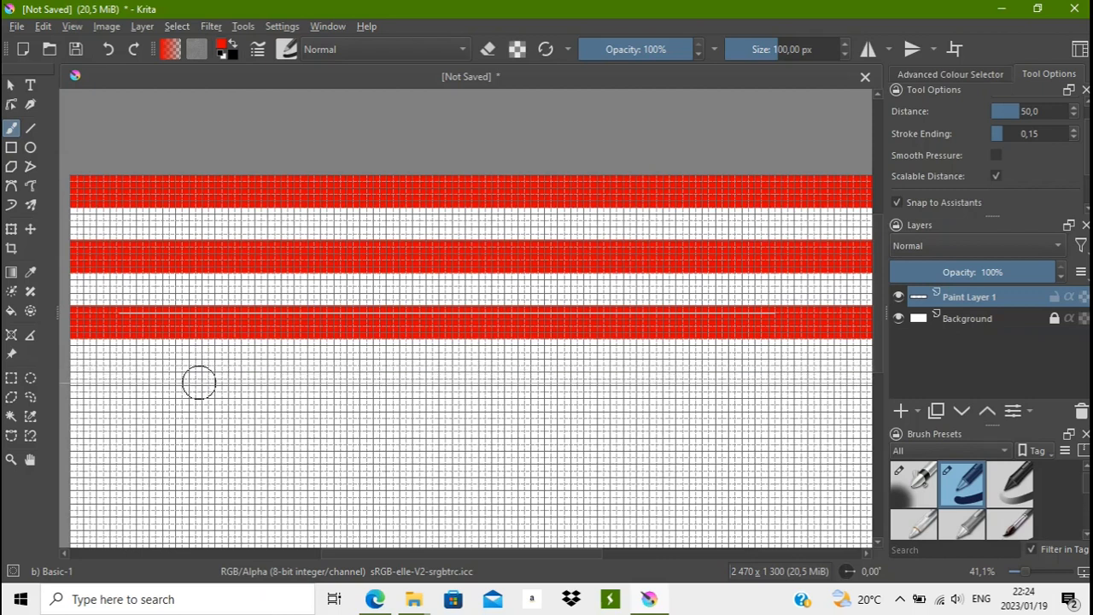
drag(197, 388, 871, 389)
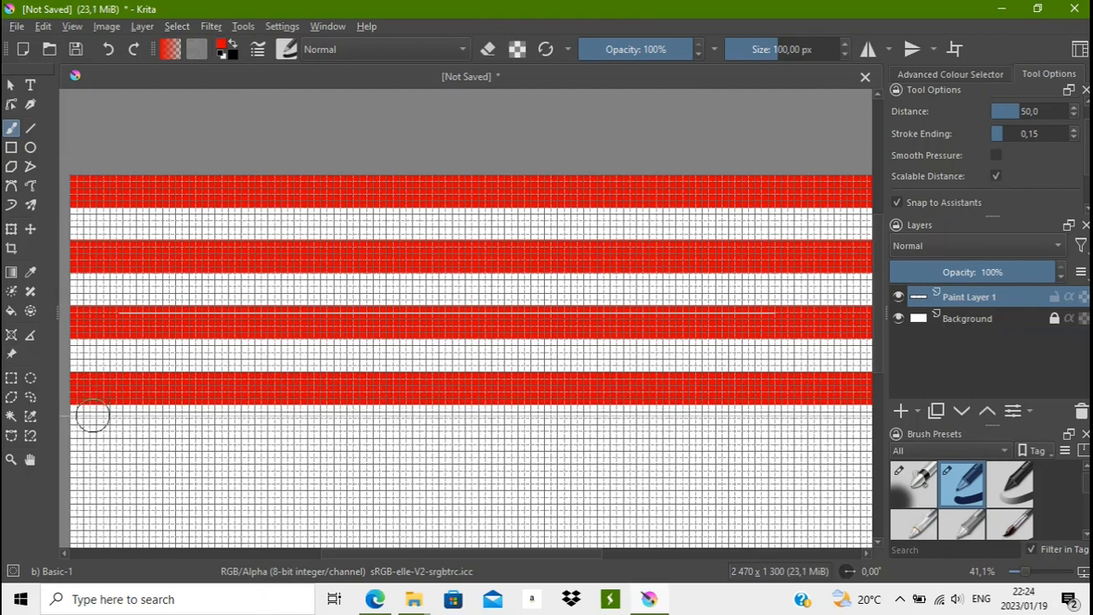
mouse_move(92, 454)
mouse_down()
mouse_move(74, 454)
mouse_move(863, 454)
mouse_up()
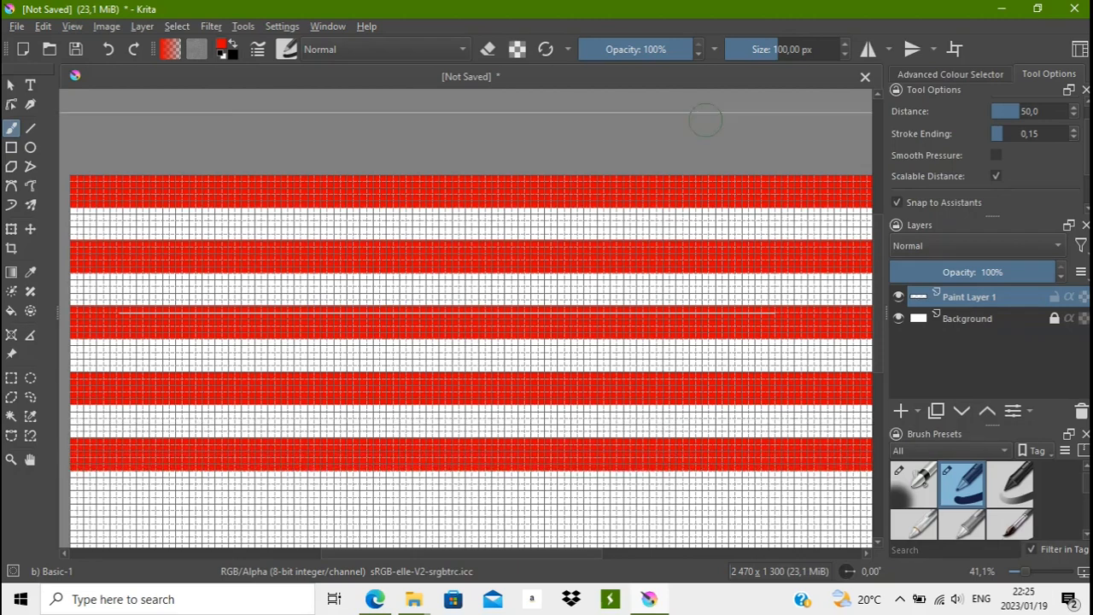
scroll(116, 365, down, 3)
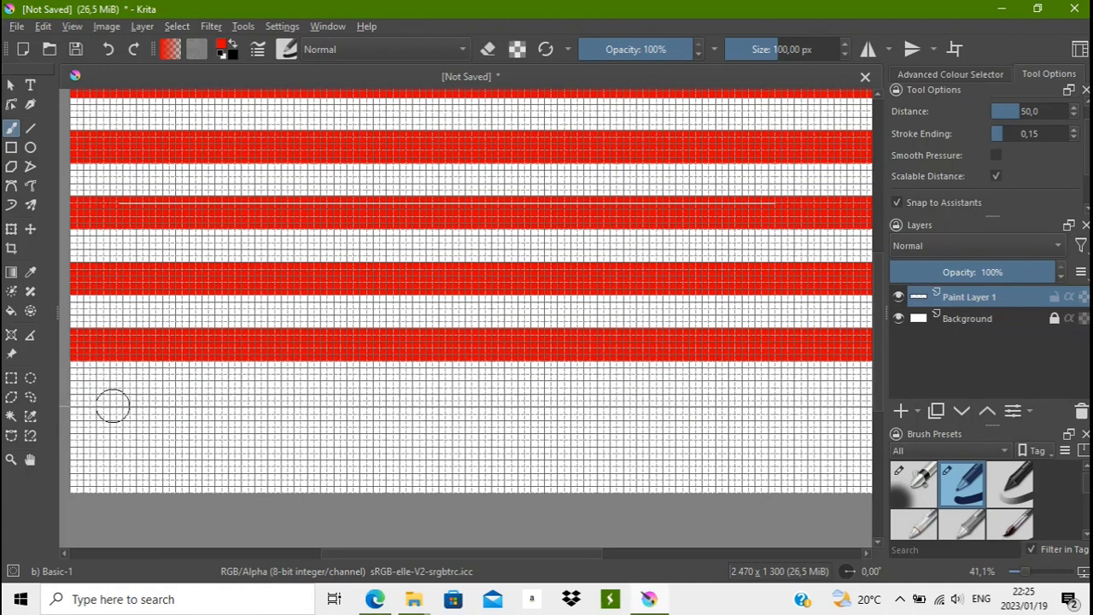
mouse_move(111, 410)
mouse_down()
mouse_move(94, 410)
mouse_move(859, 411)
mouse_up()
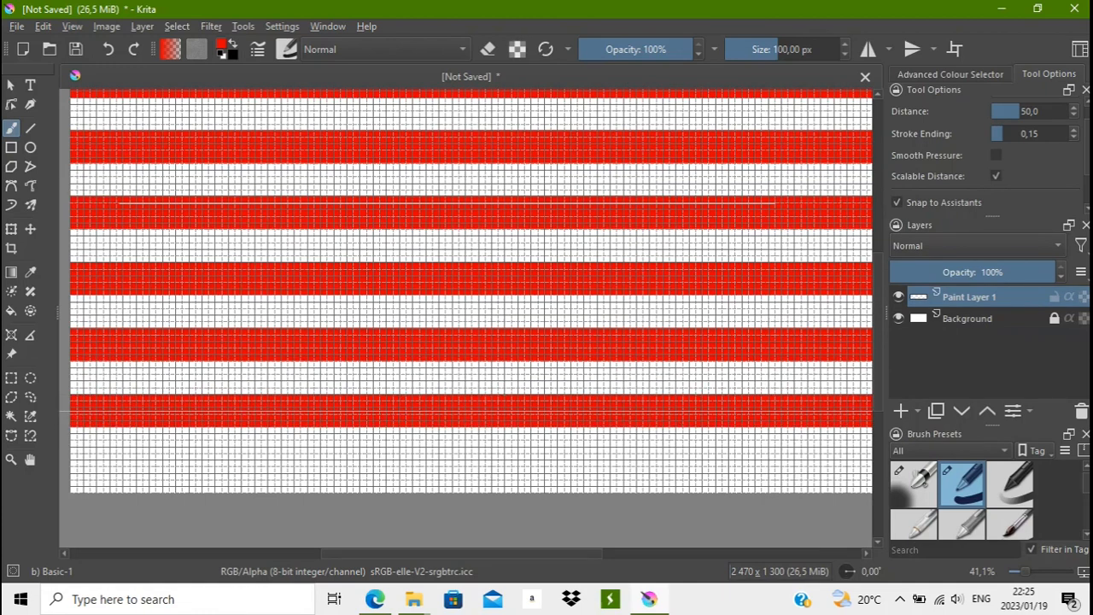
drag(92, 475, 862, 475)
- Add a new paint layer above the red stripes layer for the flag's blue part
scroll(479, 341, down, 3)
mouse_move(878, 409)
mouse_down()
mouse_move(878, 317)
mouse_move(878, 328)
mouse_up()
mouse_move(555, 553)
mouse_down()
mouse_move(645, 553)
mouse_move(506, 554)
mouse_move(540, 553)
mouse_up()
click(11, 459)
ctrl+click(602, 167)
click(901, 411)
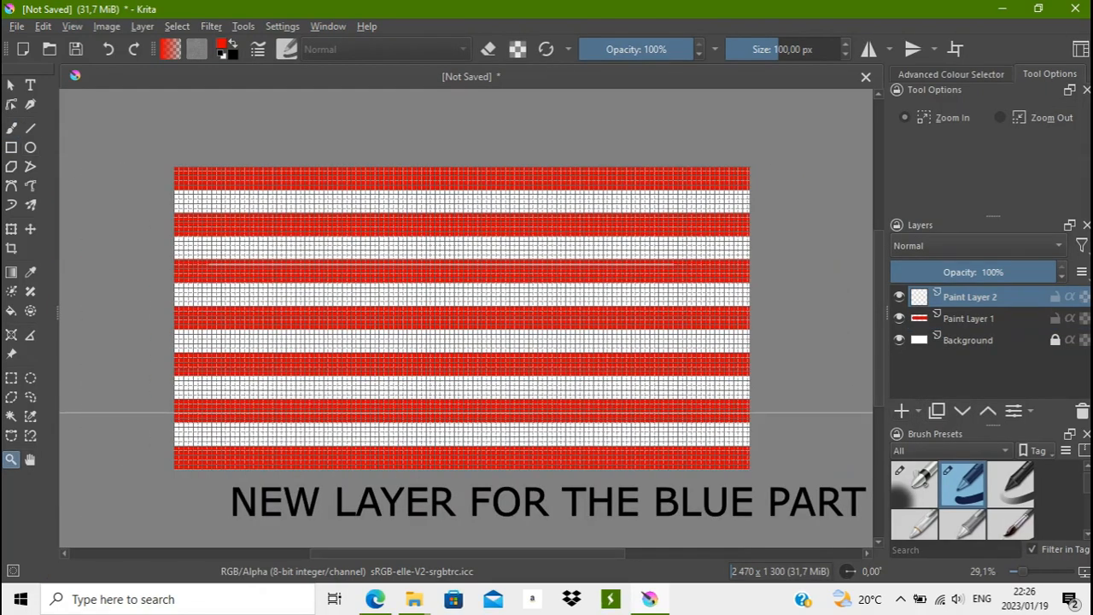
- Activate the Rectangle tool and set the foreground colour to blue #1a00e2
click(11, 146)
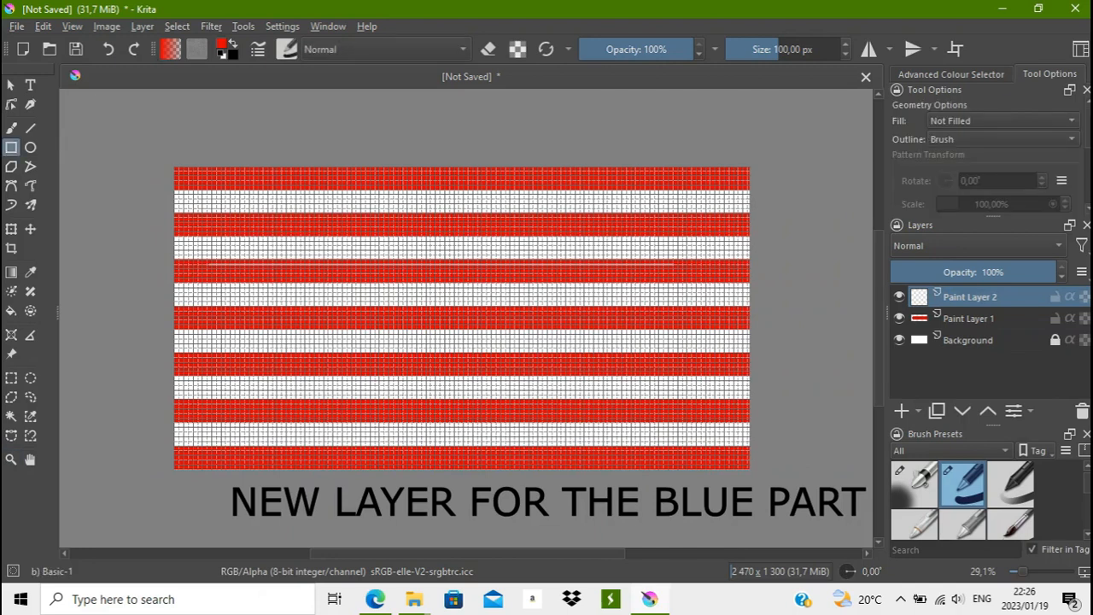
click(222, 44)
drag(364, 203, 475, 275)
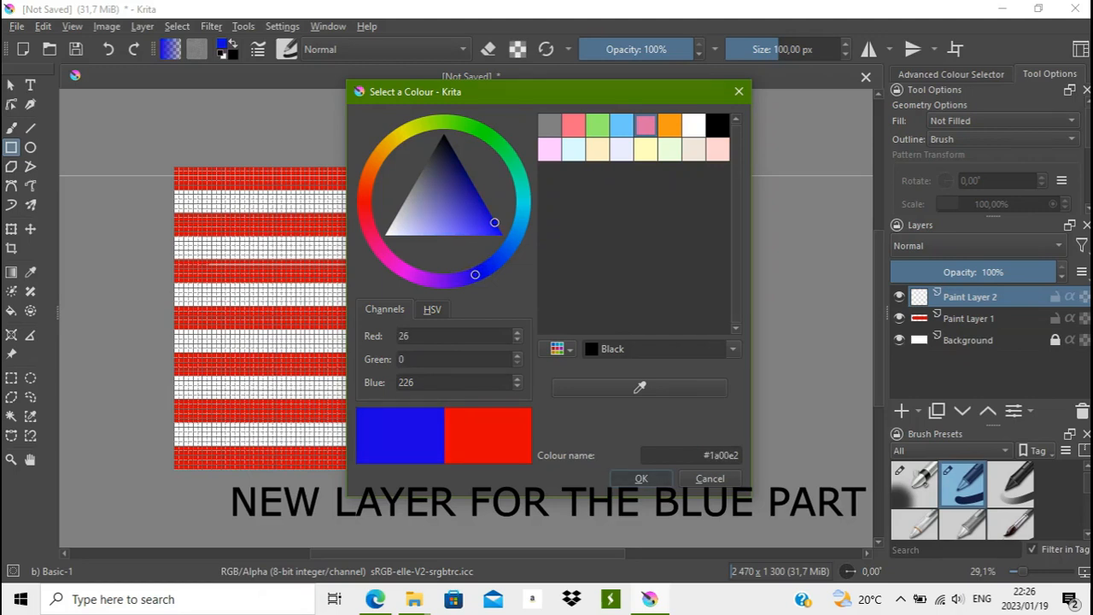
click(641, 479)
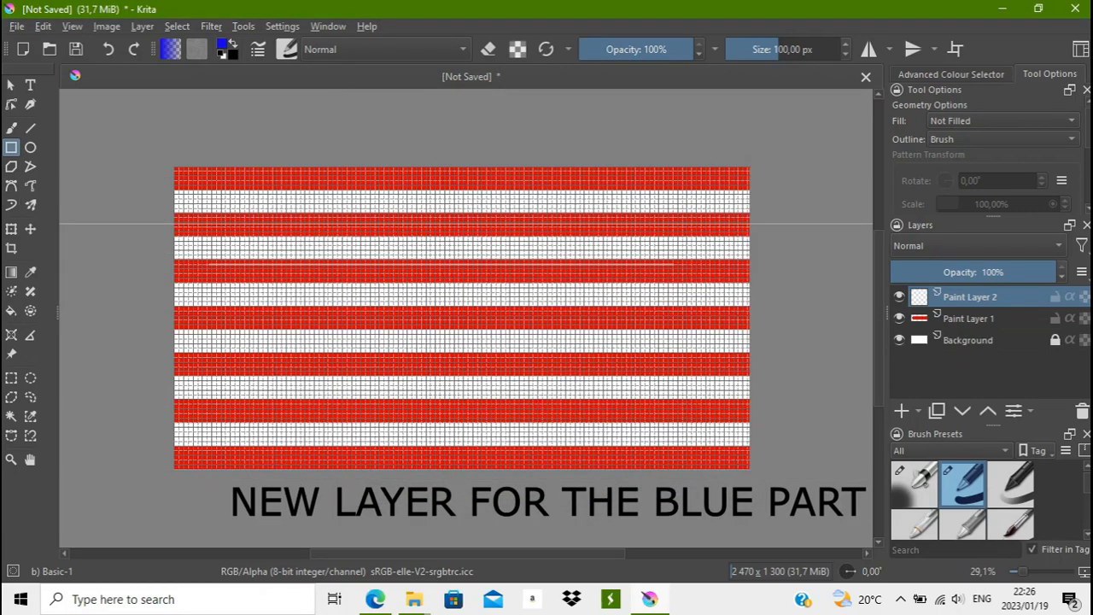
- Hide the canvas grid
click(71, 26)
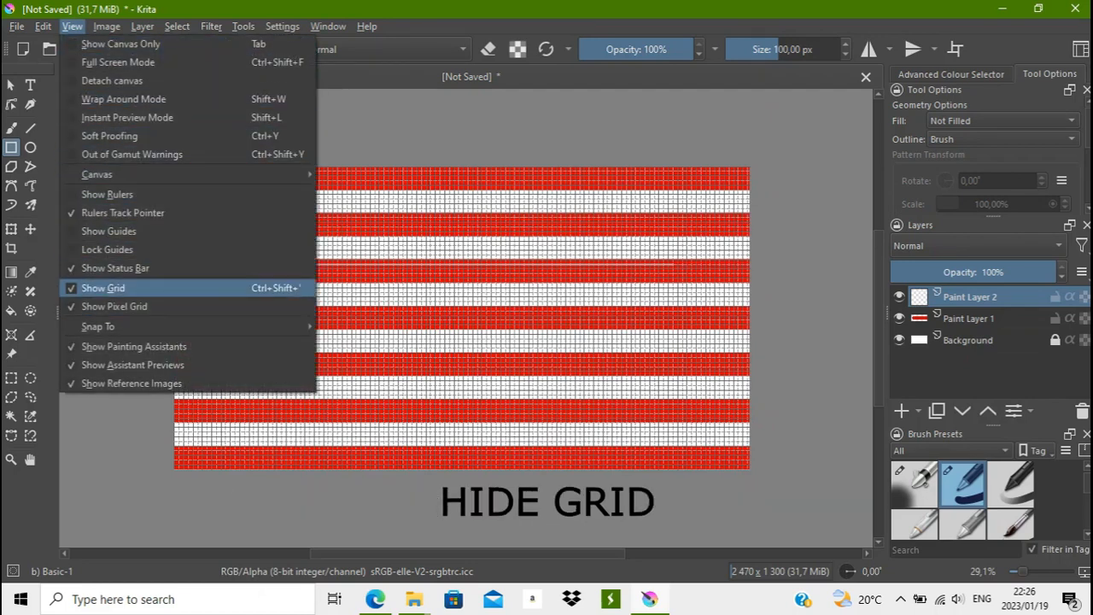
click(102, 288)
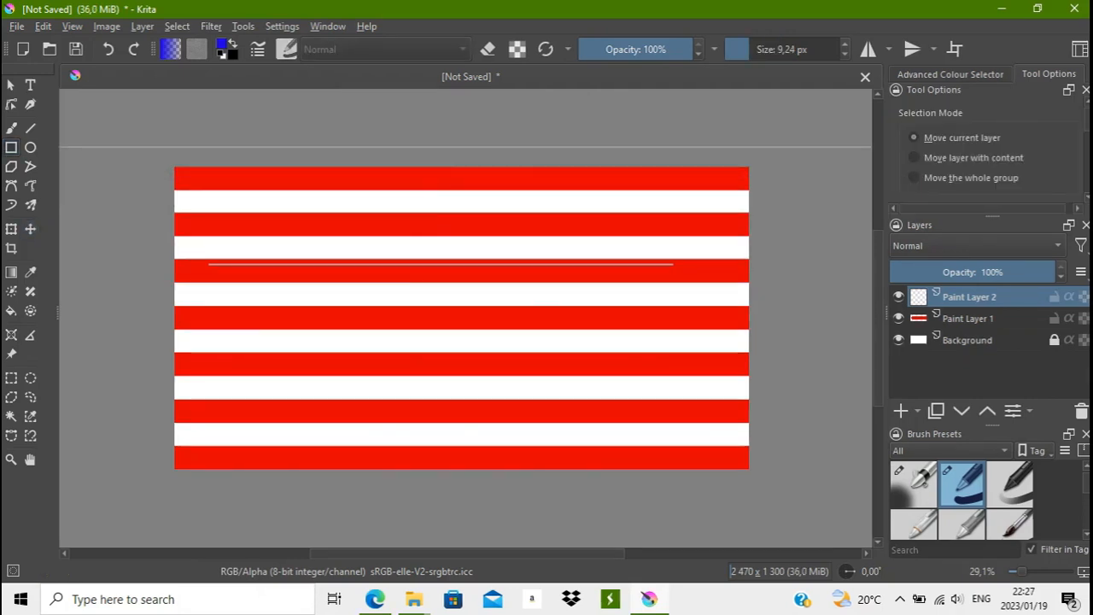
click(11, 147)
mouse_move(110, 172)
mouse_down()
mouse_move(232, 214)
mouse_move(585, 379)
mouse_move(584, 397)
mouse_up()
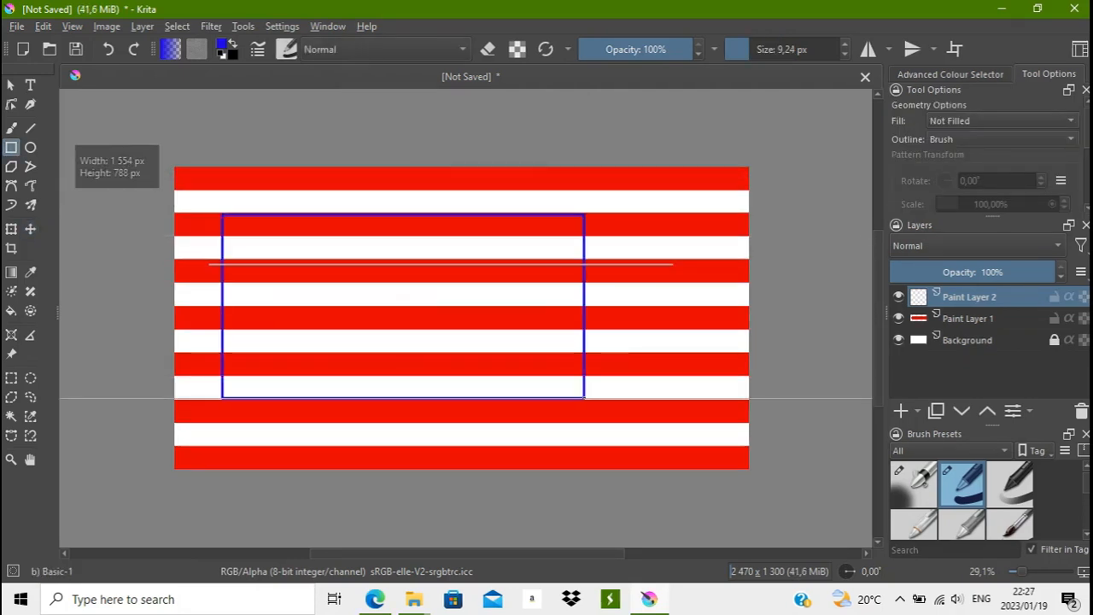
key(ctrl+z)
- Draw a blue rectangle outline from the first white stripe to the sixth red stripe on Paint Layer 2 and fill it with blue
drag(237, 197, 586, 401)
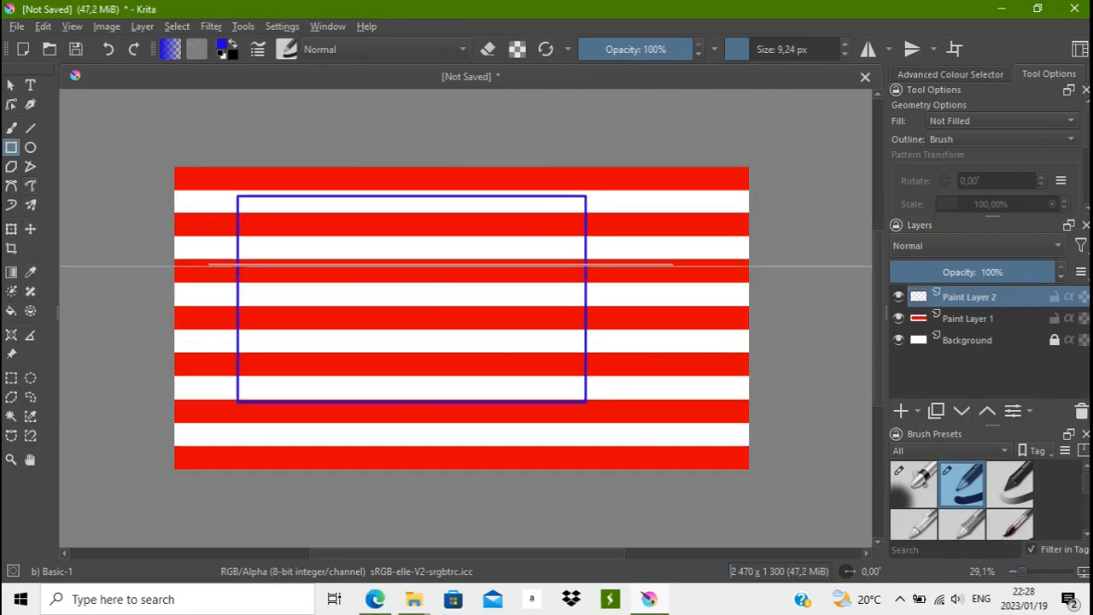
click(11, 311)
click(410, 285)
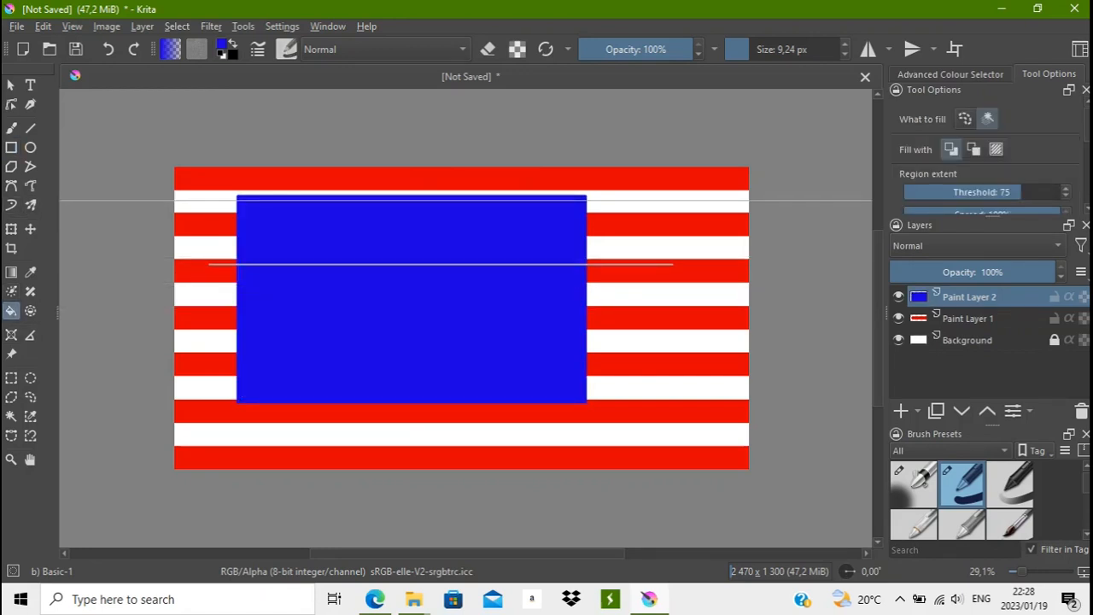
- Move the blue rectangle into the canvas's upper-left corner so it spans the top seven stripes, and delete the parallel ruler assistant
click(30, 229)
drag(412, 317, 245, 246)
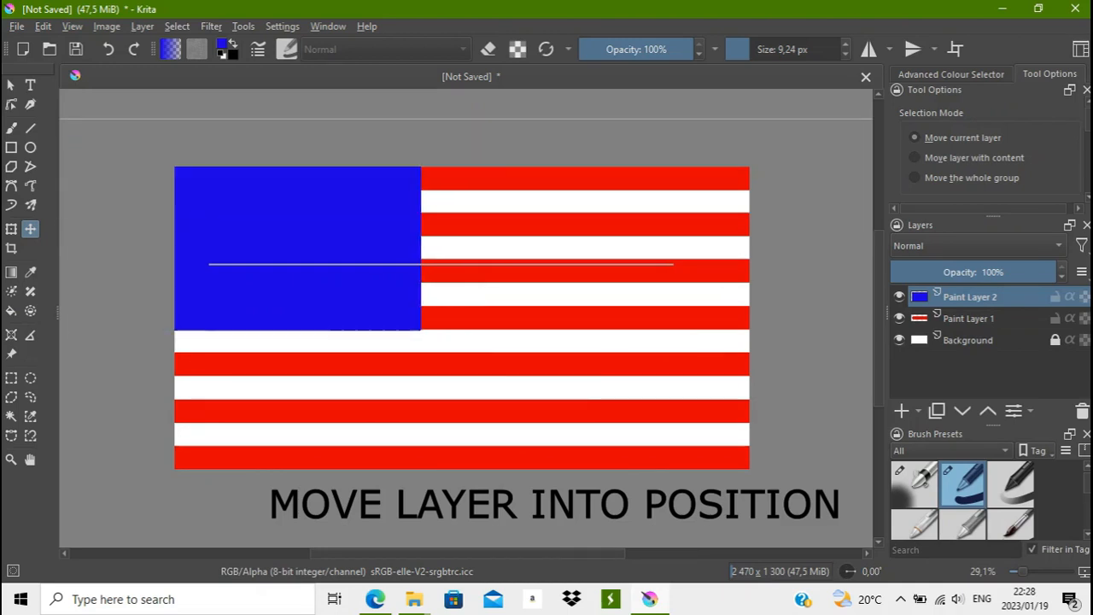
click(11, 335)
click(518, 287)
- Sample the stripes' red as the foreground colour and darken it to a deep crimson red
click(11, 128)
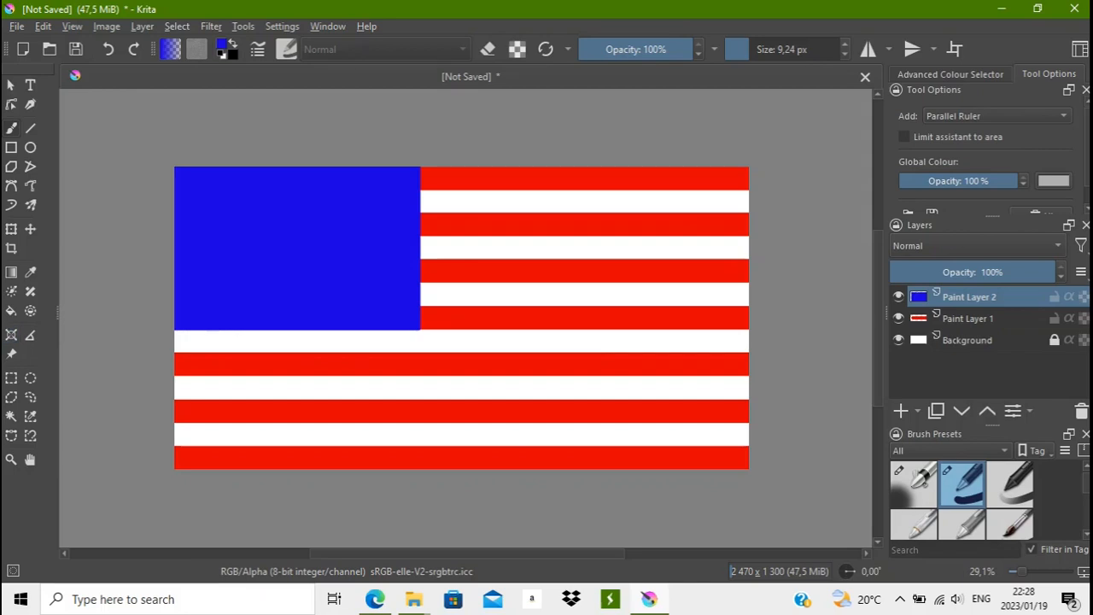
ctrl+click(489, 180)
click(222, 45)
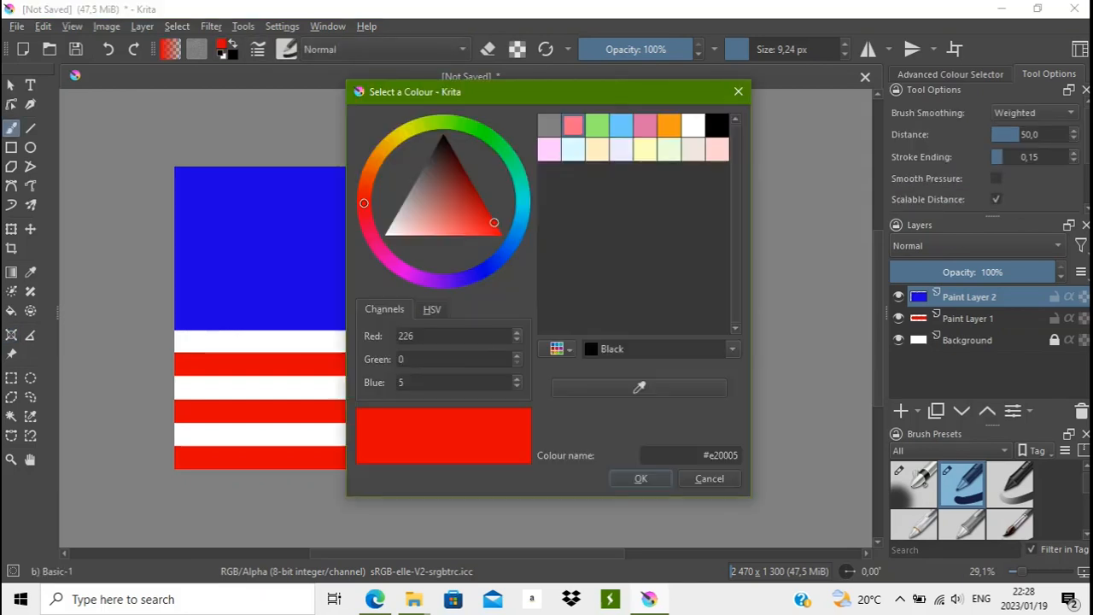
drag(364, 202, 365, 214)
drag(490, 215, 480, 197)
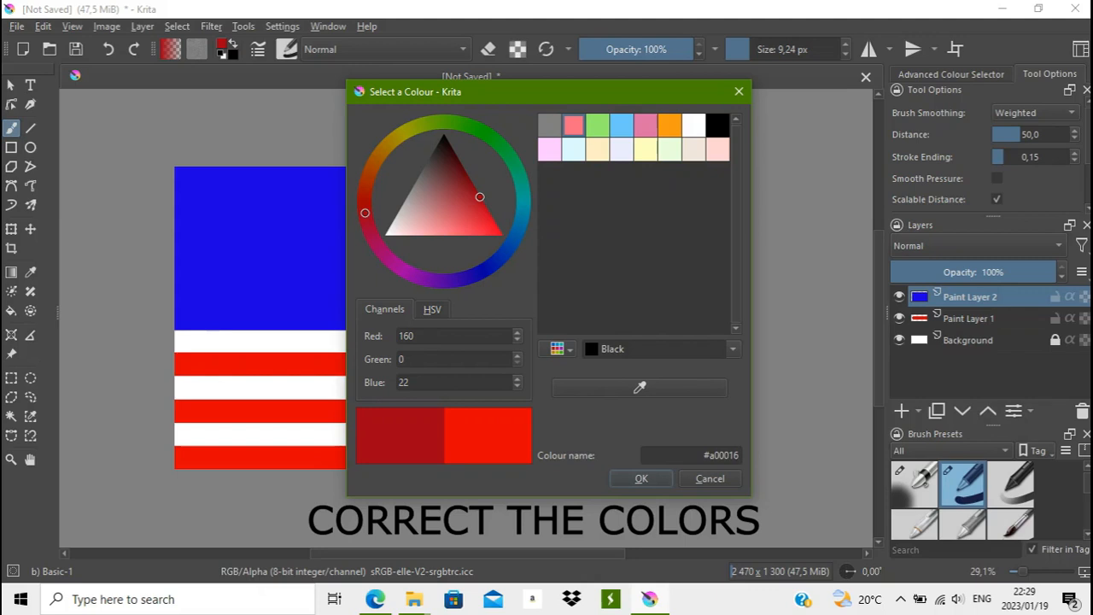
drag(480, 197, 475, 188)
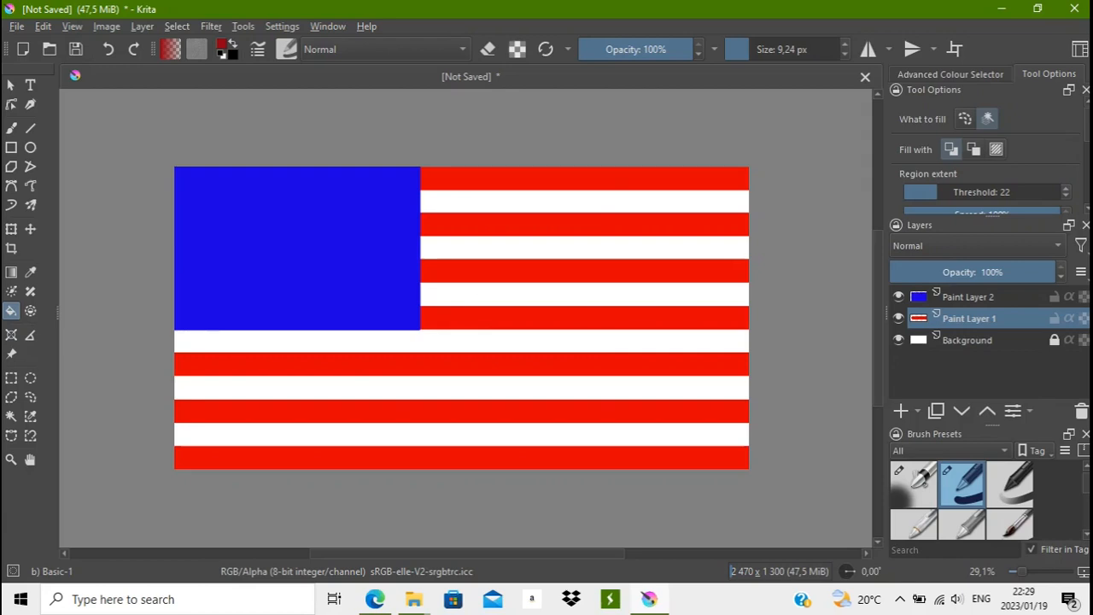
- Fill all seven red stripes on Paint Layer 1 with the dark red foreground colour
click(584, 178)
click(584, 224)
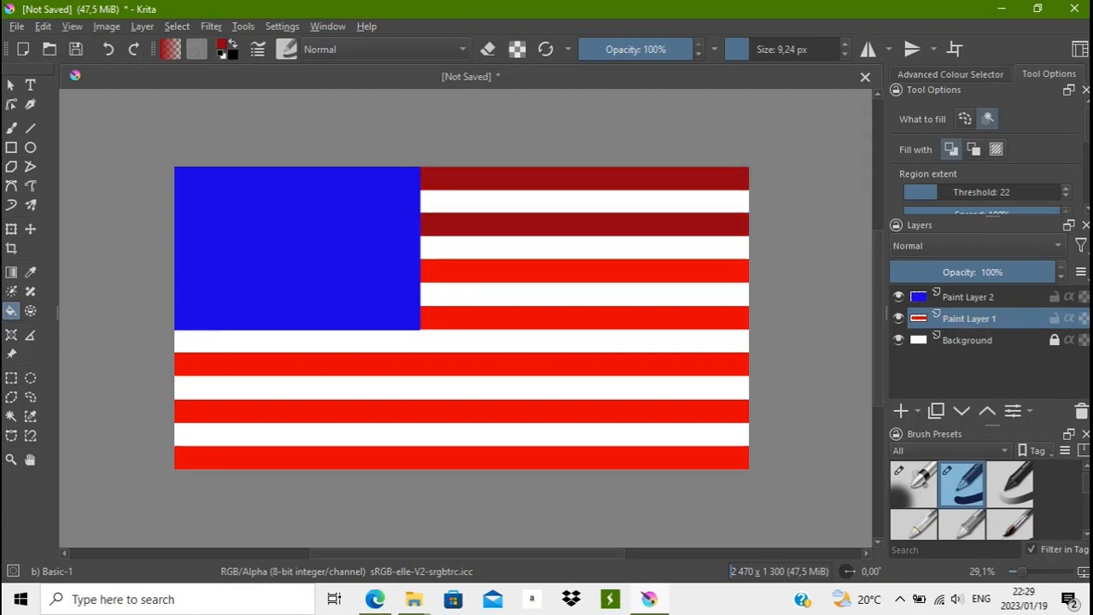
click(584, 270)
click(585, 317)
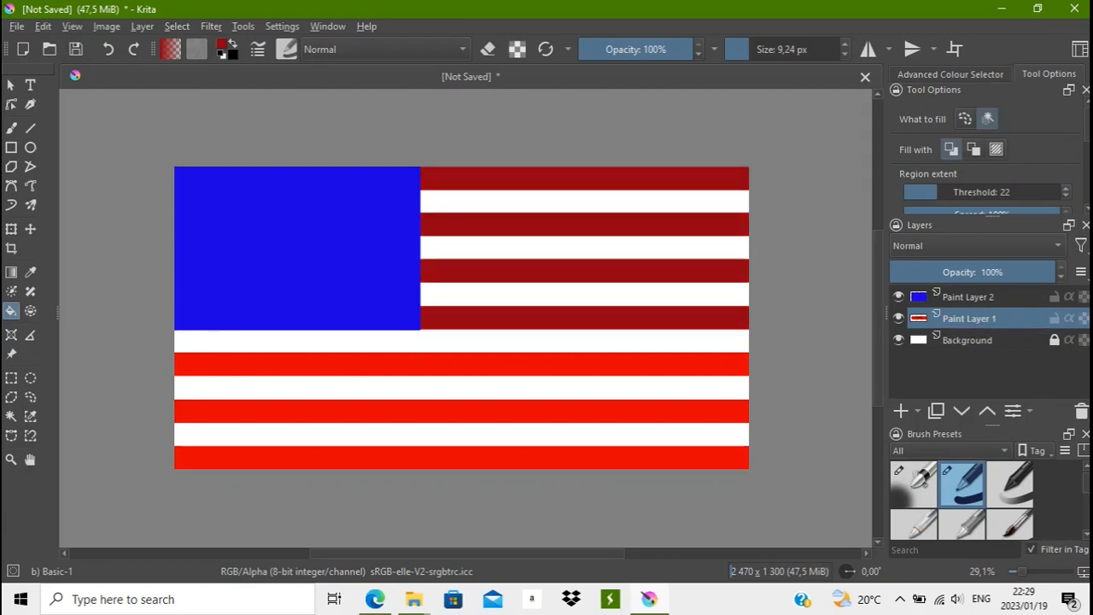
click(584, 364)
click(585, 411)
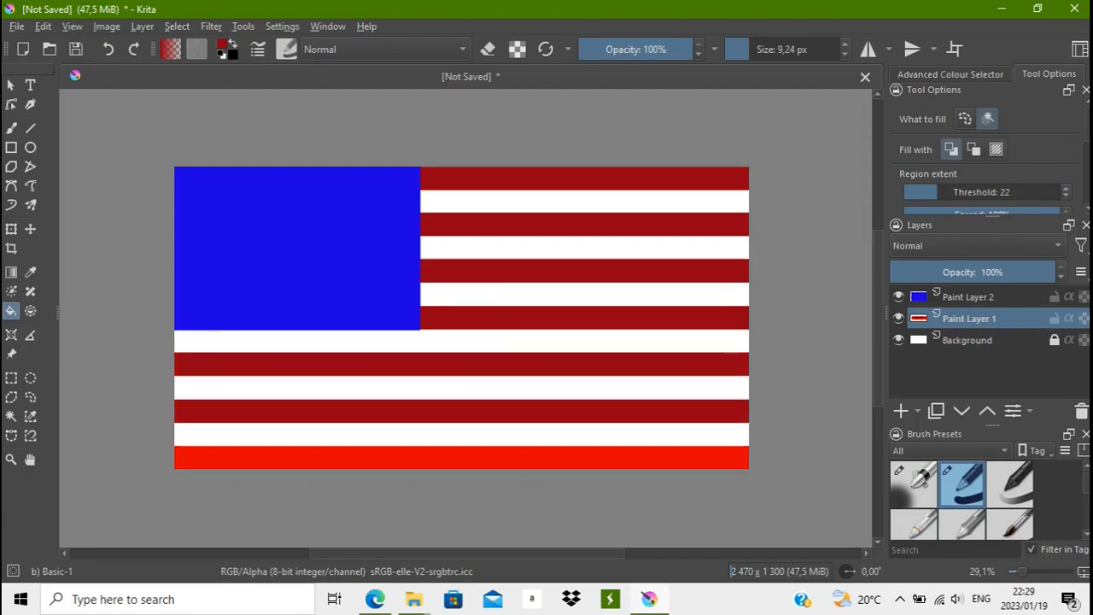
click(584, 457)
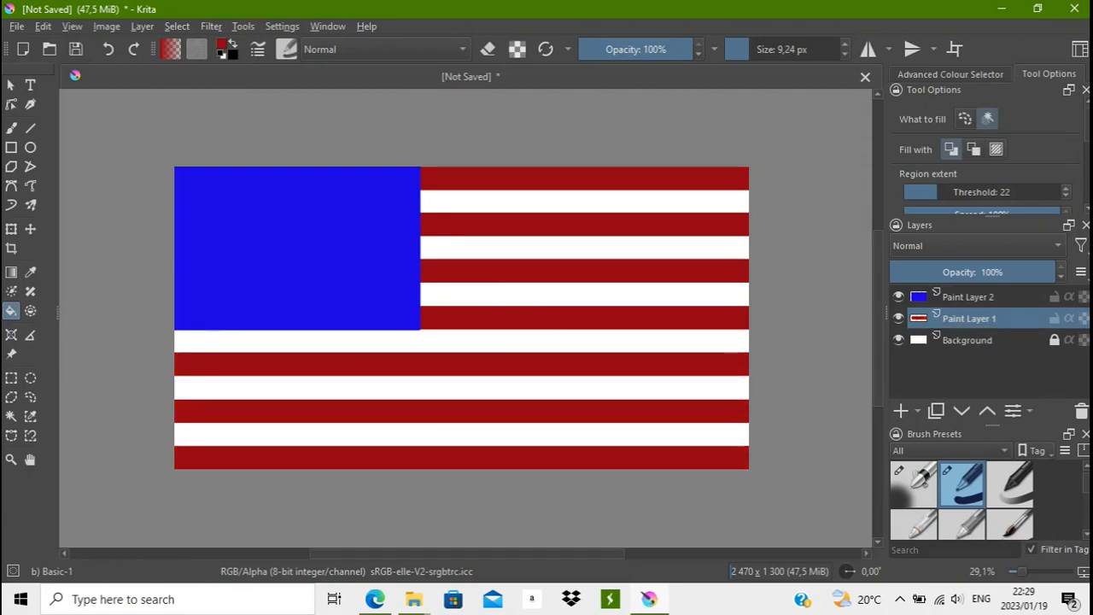
- On Paint Layer 2, sample the rectangle's blue, darken it to #220092 and refill the rectangle with it
click(969, 297)
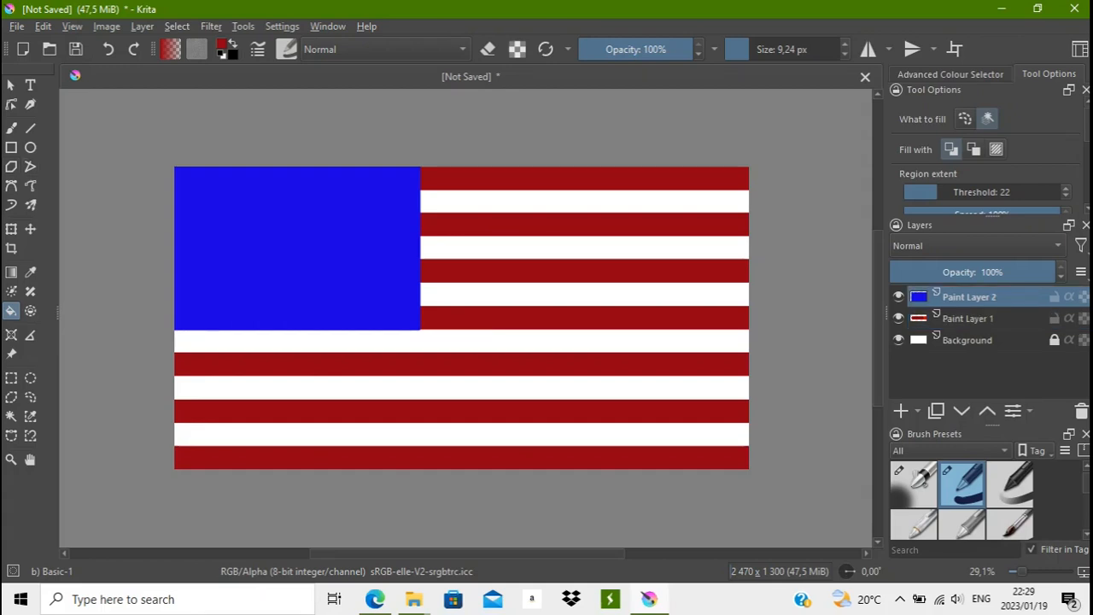
click(222, 44)
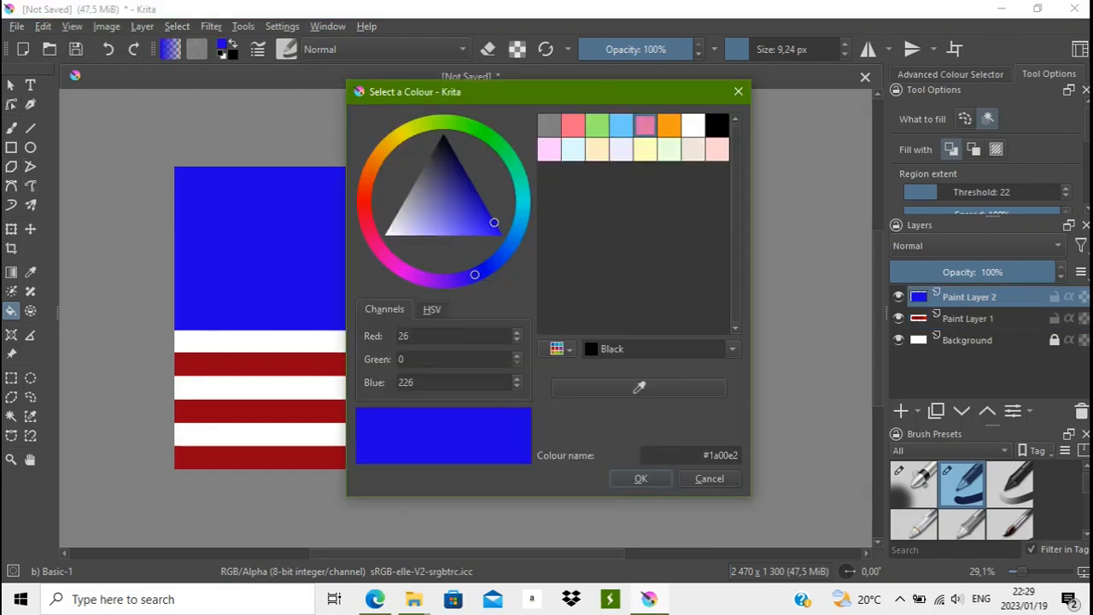
drag(475, 274, 465, 277)
drag(489, 213, 476, 192)
click(641, 479)
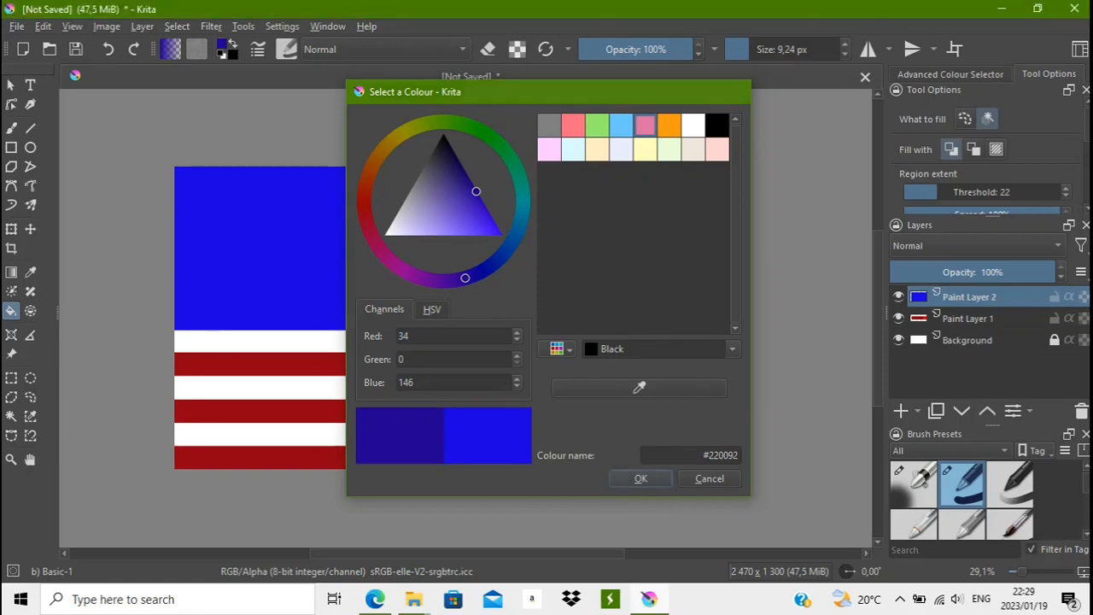
click(338, 256)
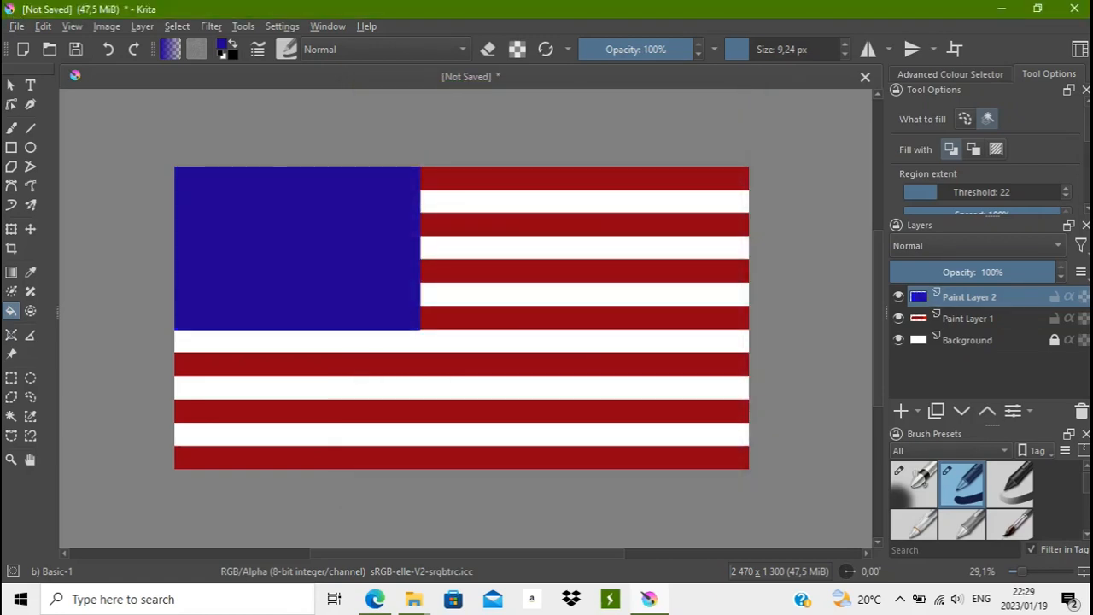
- Darken the foreground blue further to #1b0077 and refill the rectangle with it
click(223, 45)
drag(476, 192, 469, 181)
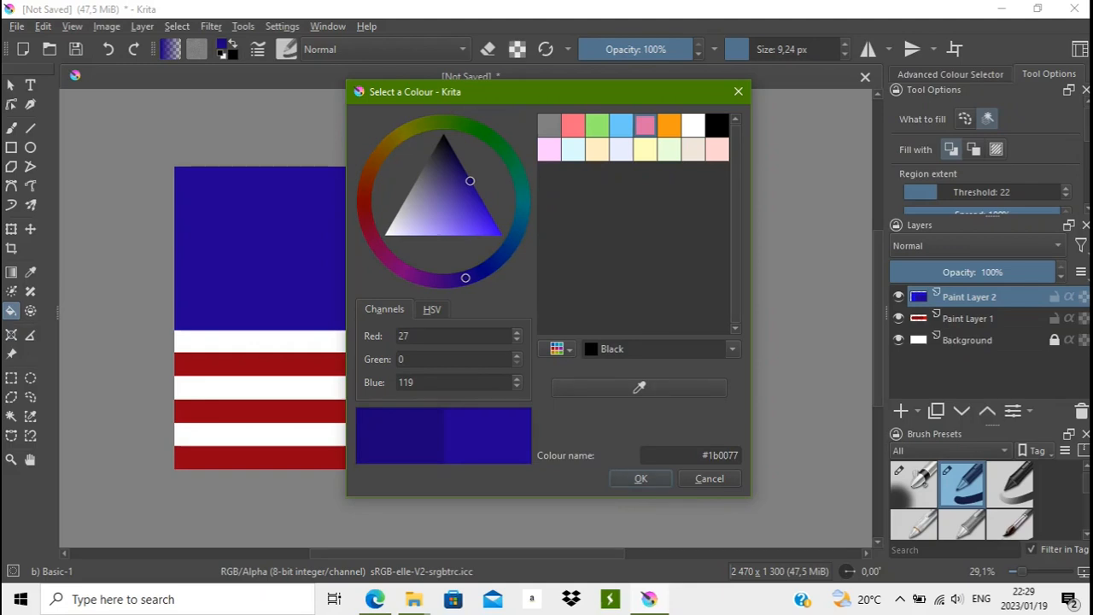
click(640, 478)
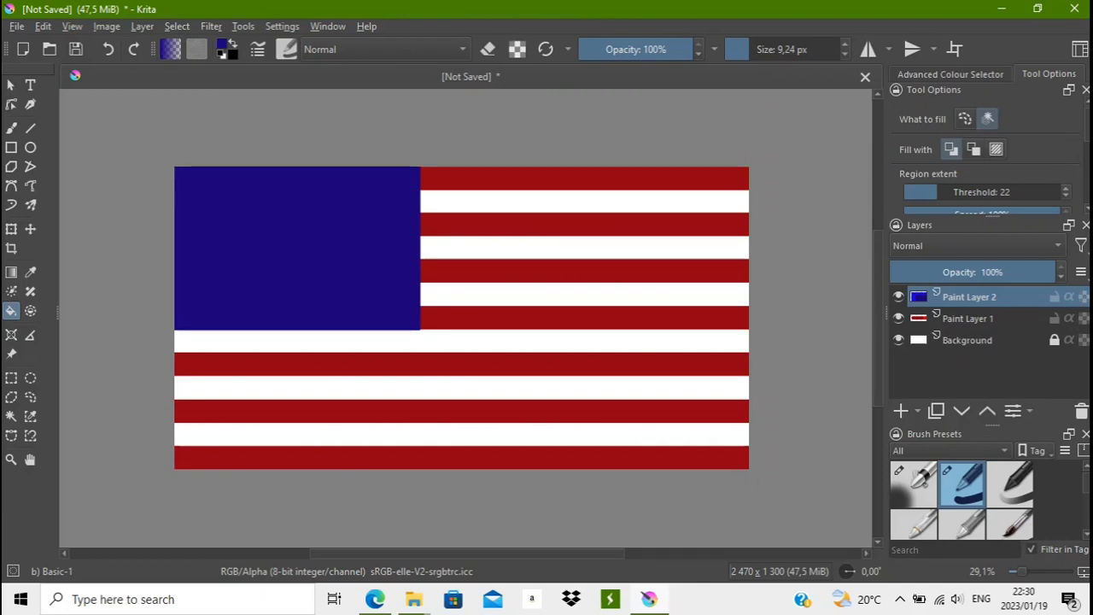
- Choose the z) Stamp Sparkles preset for the freehand brush and set the foreground colour to white
key(b)
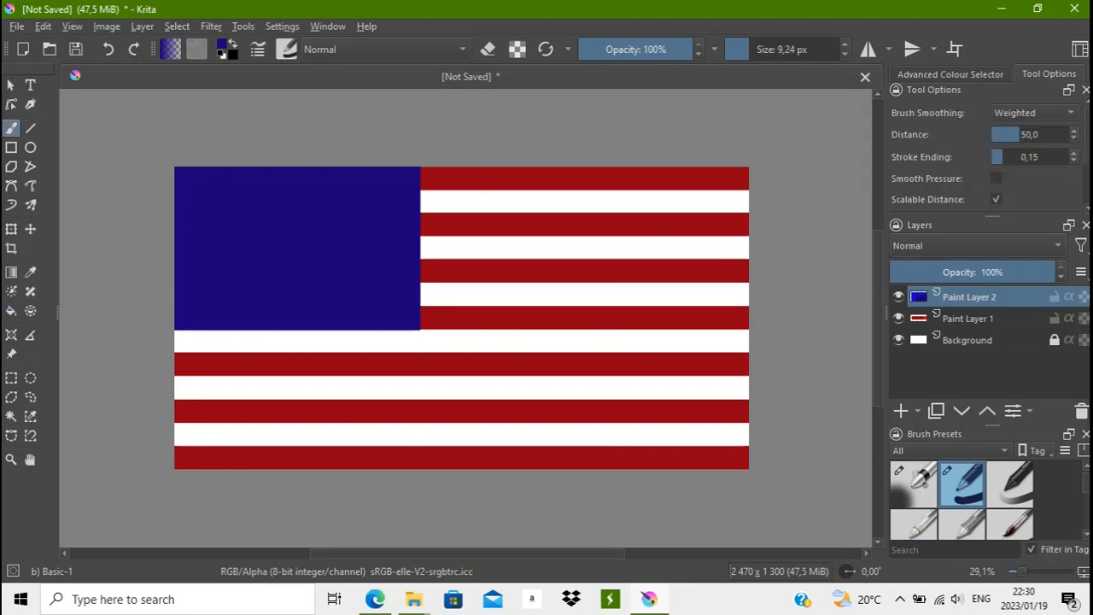
key(F6)
scroll(427, 273, down, 10)
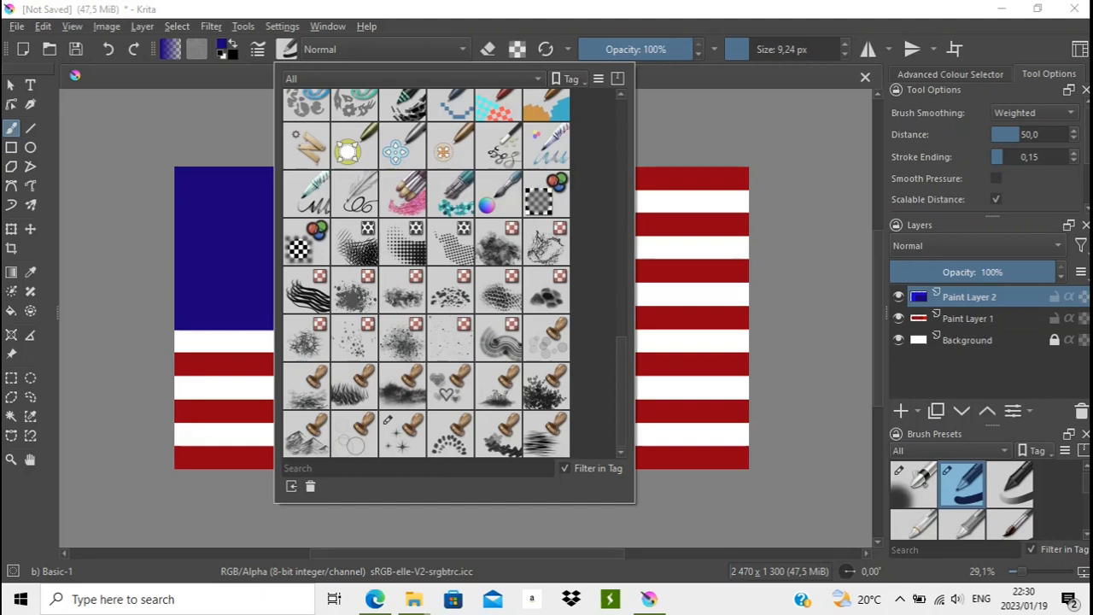
click(387, 419)
click(141, 264)
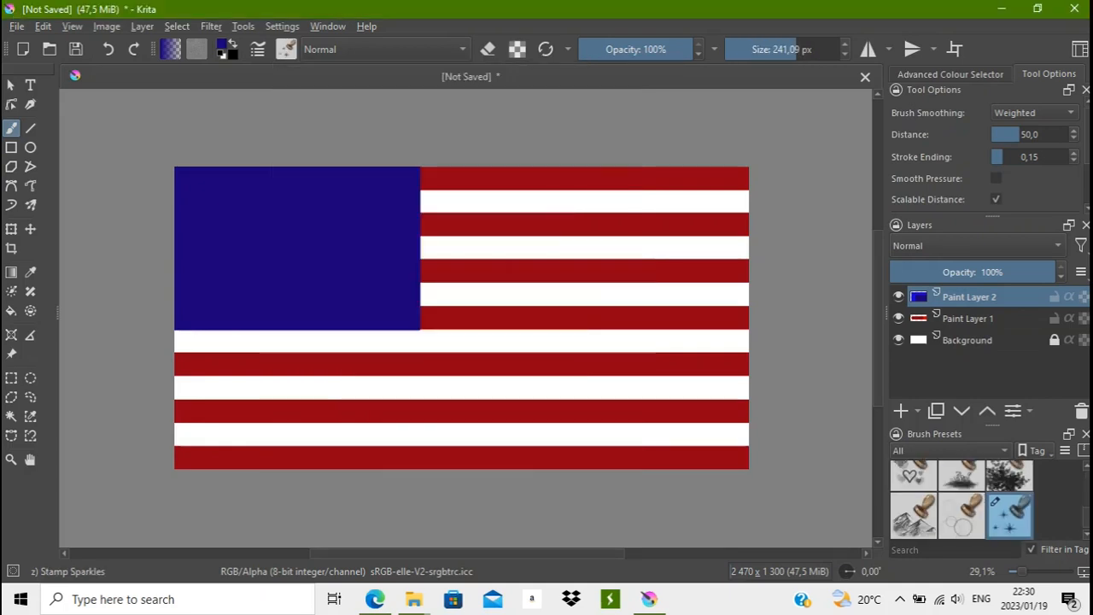
click(222, 55)
click(232, 42)
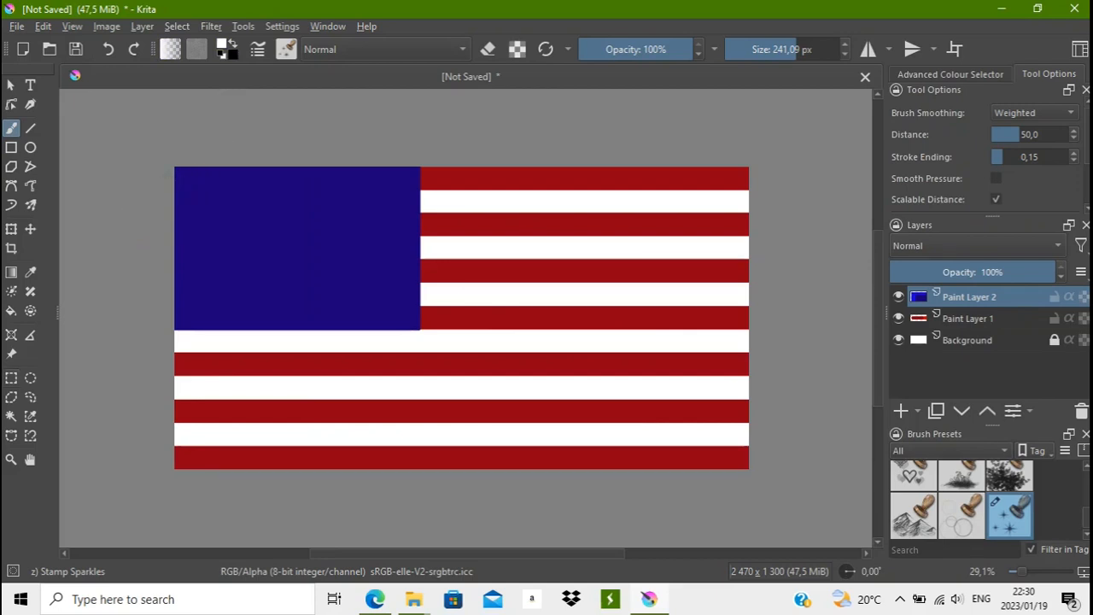
- Place a horizontal Parallel Ruler assistant from inside the blue rectangle across to the right part of the stripes
click(11, 334)
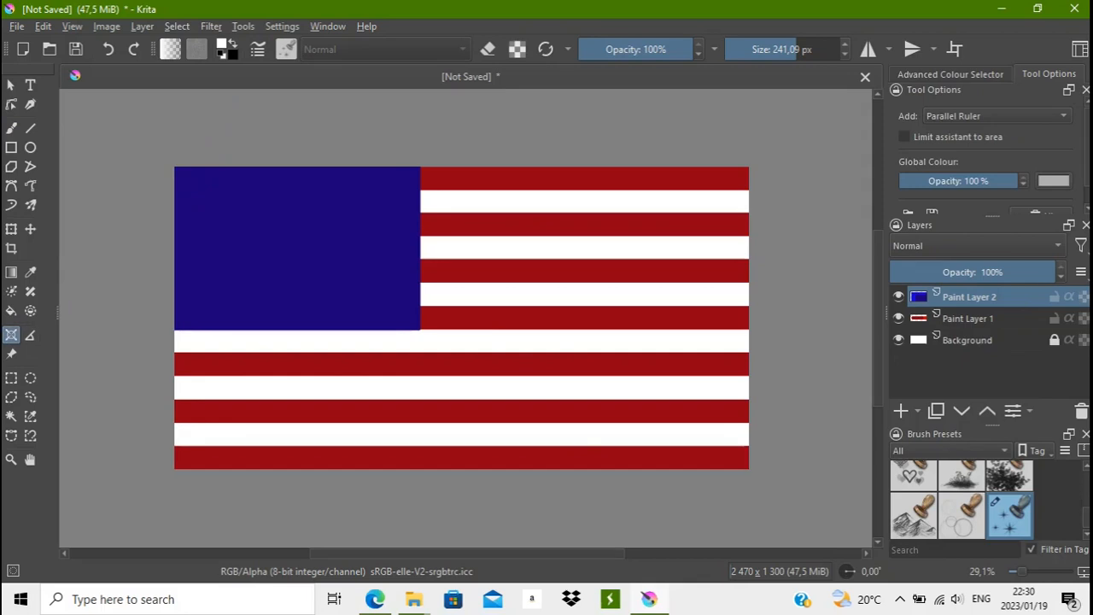
click(234, 281)
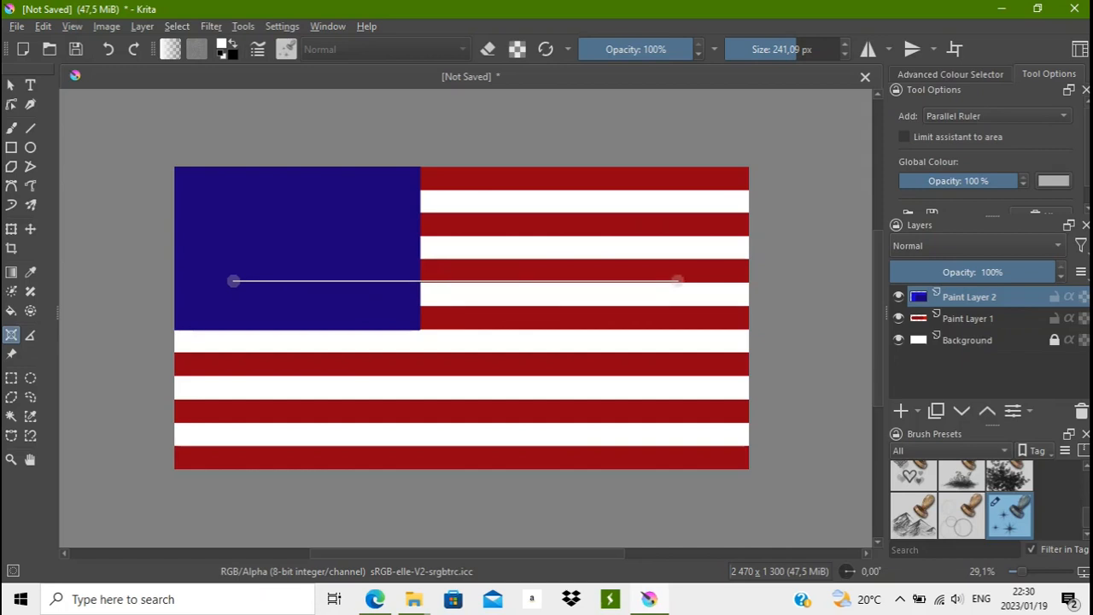
click(685, 281)
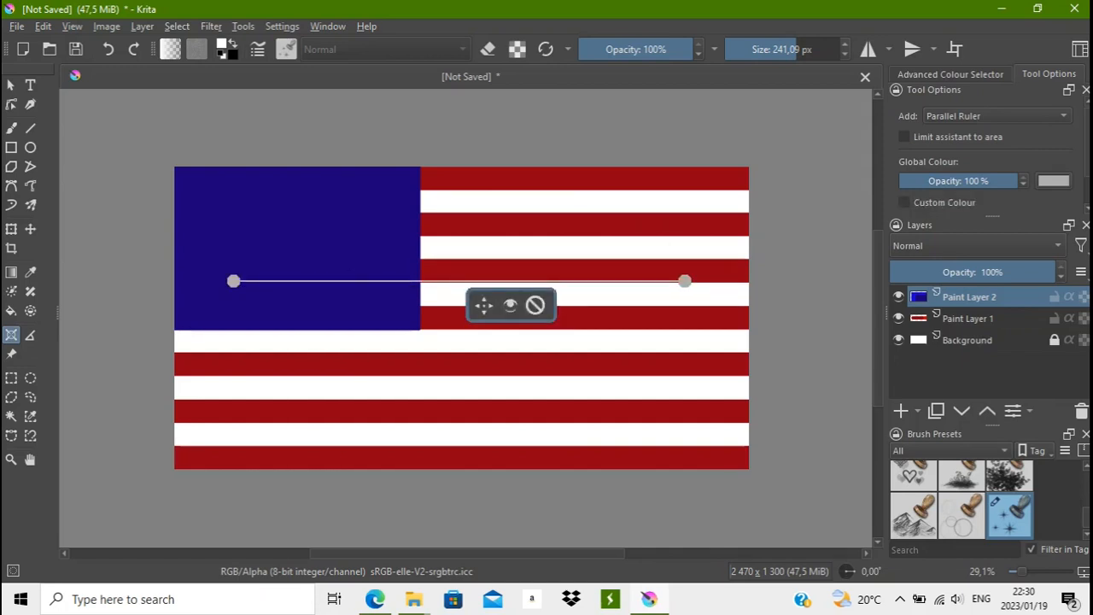
- Stamp four evenly spaced, staggered horizontal rows of white stars across the blue rectangle, holding 5, 5, 6 and 5 stars from the top down
key(b)
drag(182, 178, 416, 177)
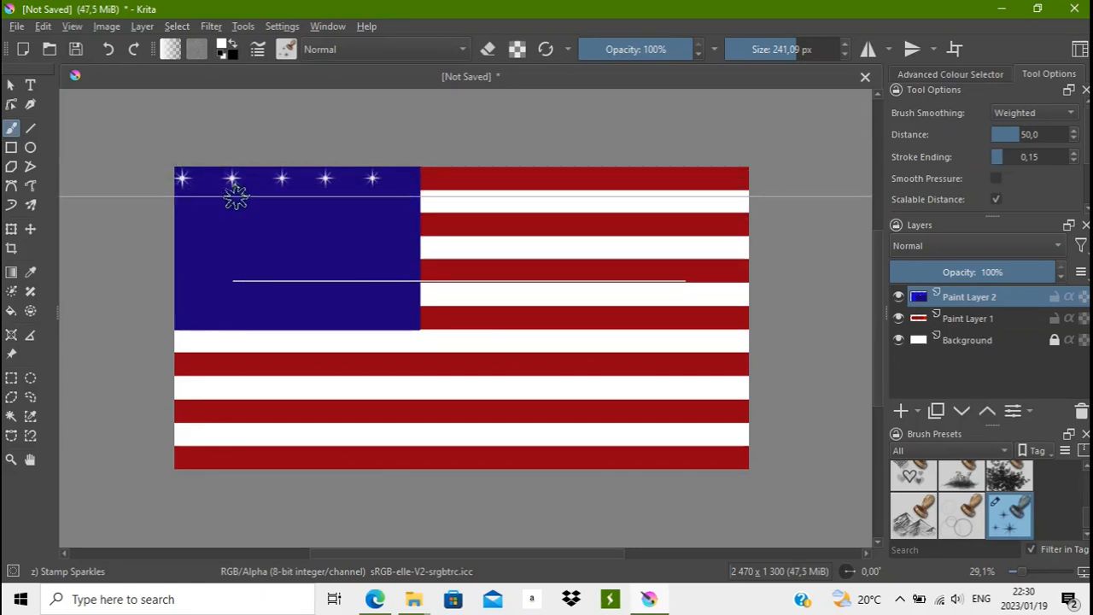
drag(202, 210, 405, 211)
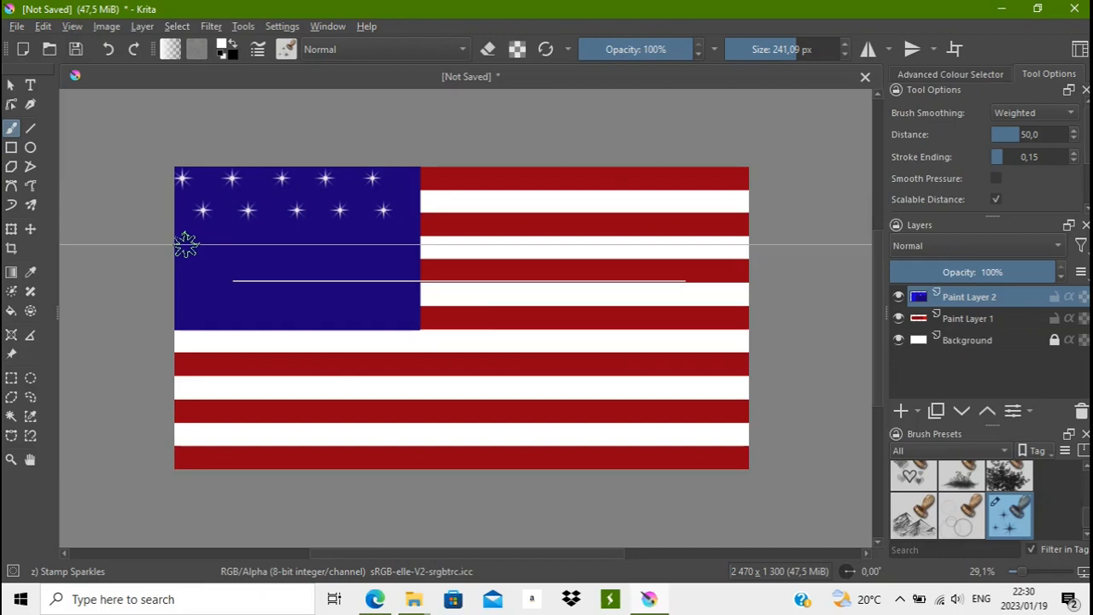
drag(183, 246, 402, 245)
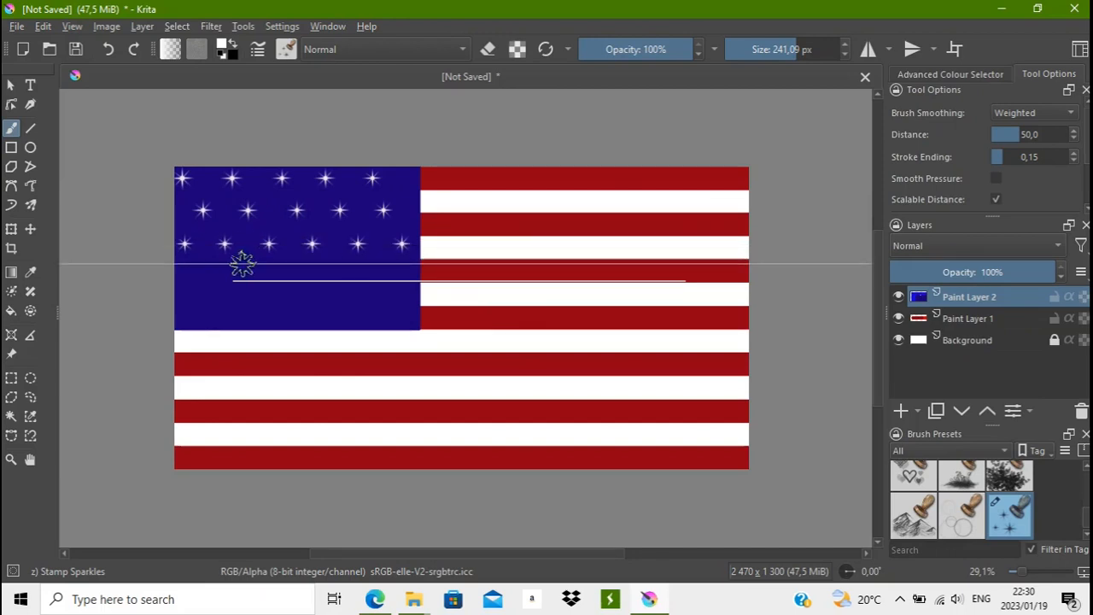
drag(203, 275, 417, 275)
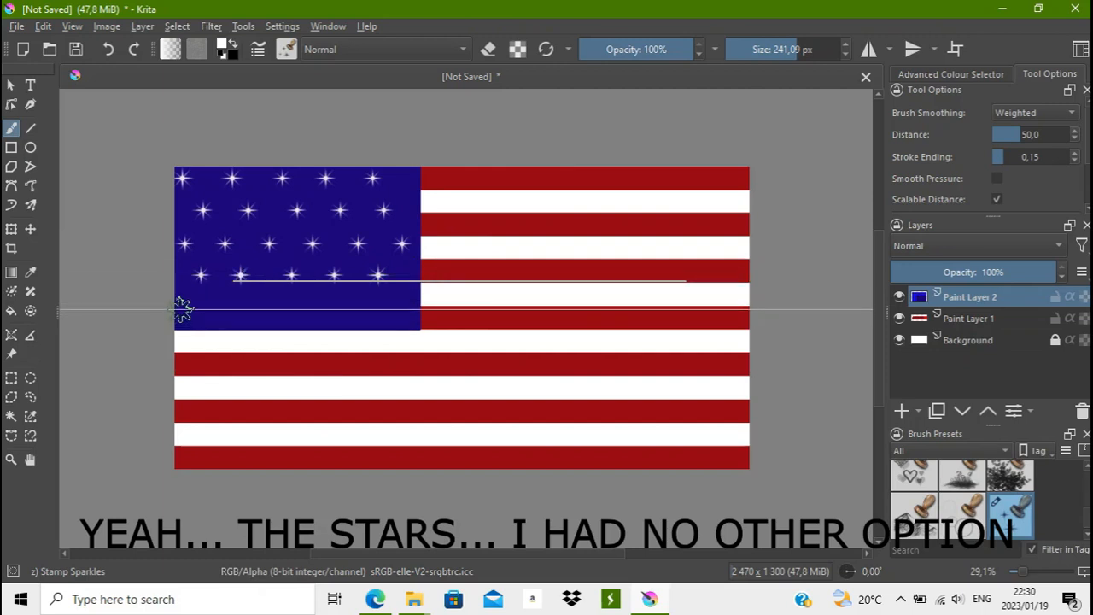
drag(182, 309, 426, 310)
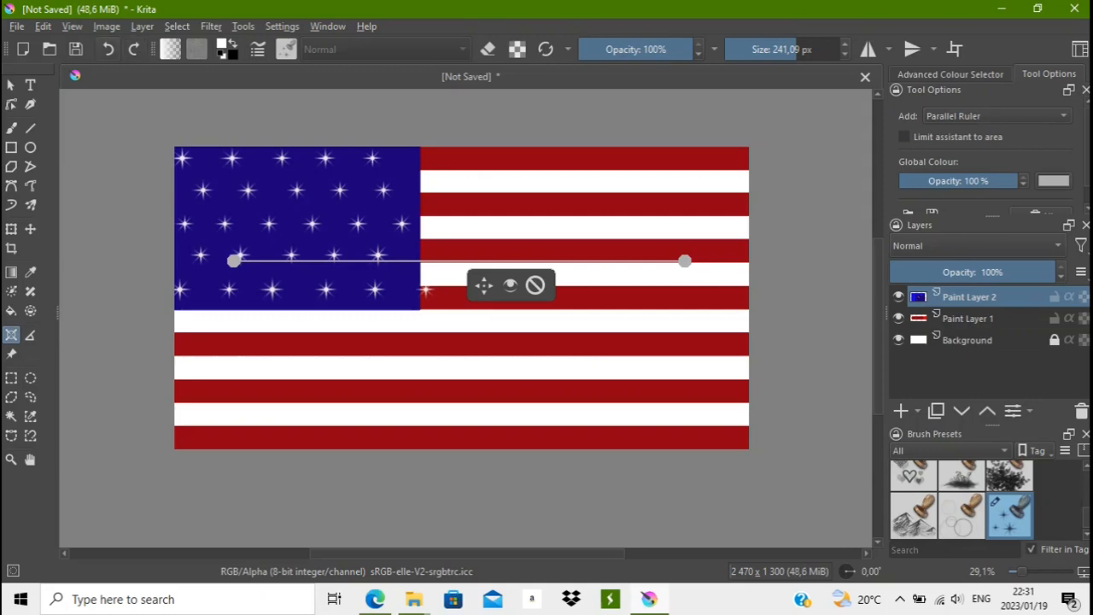
click(108, 49)
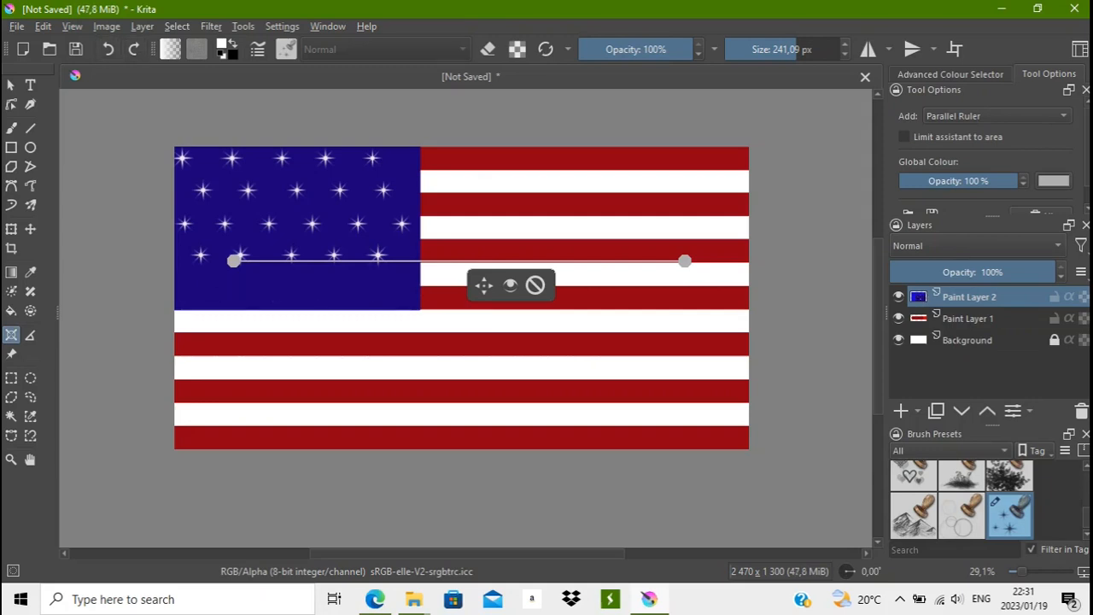
key(b)
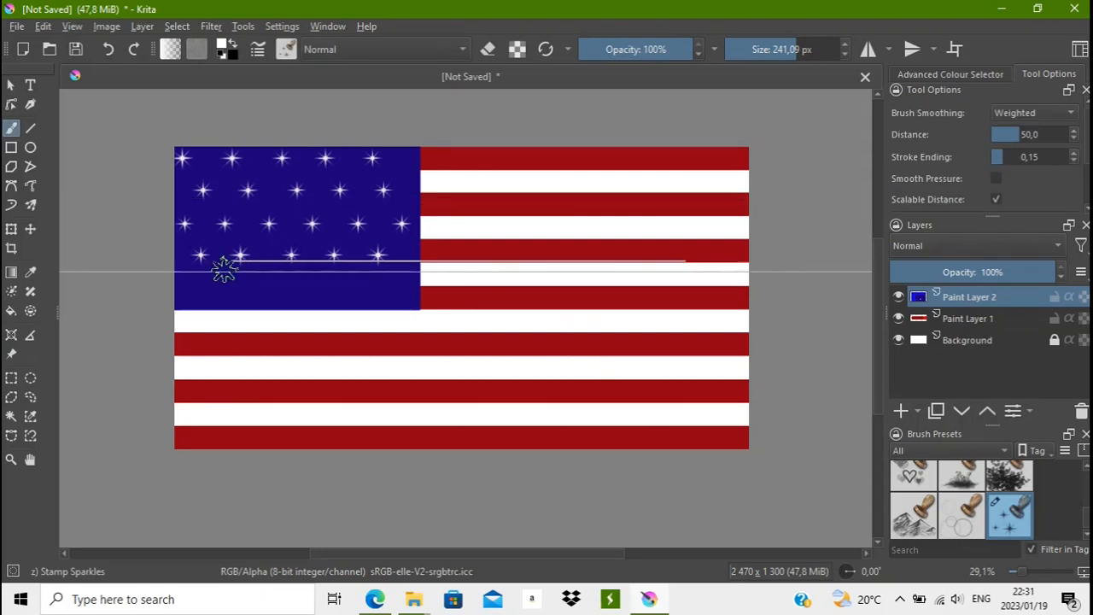
drag(194, 293, 415, 296)
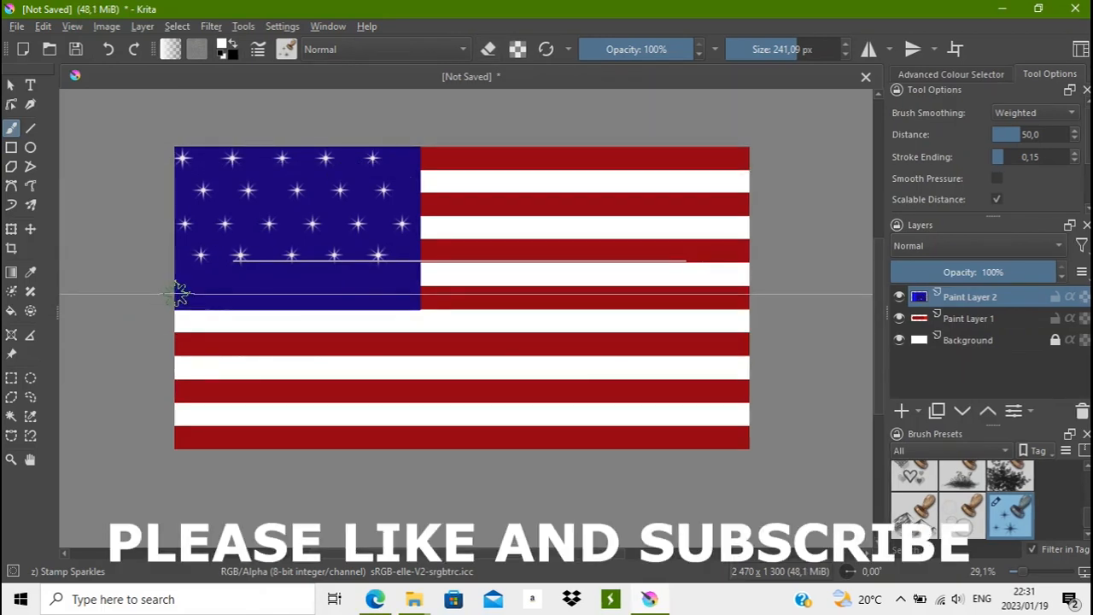
- Stamp a fifth row of six white stars near the blue rectangle's lower edge and delete the parallel ruler assistant
drag(180, 287, 430, 287)
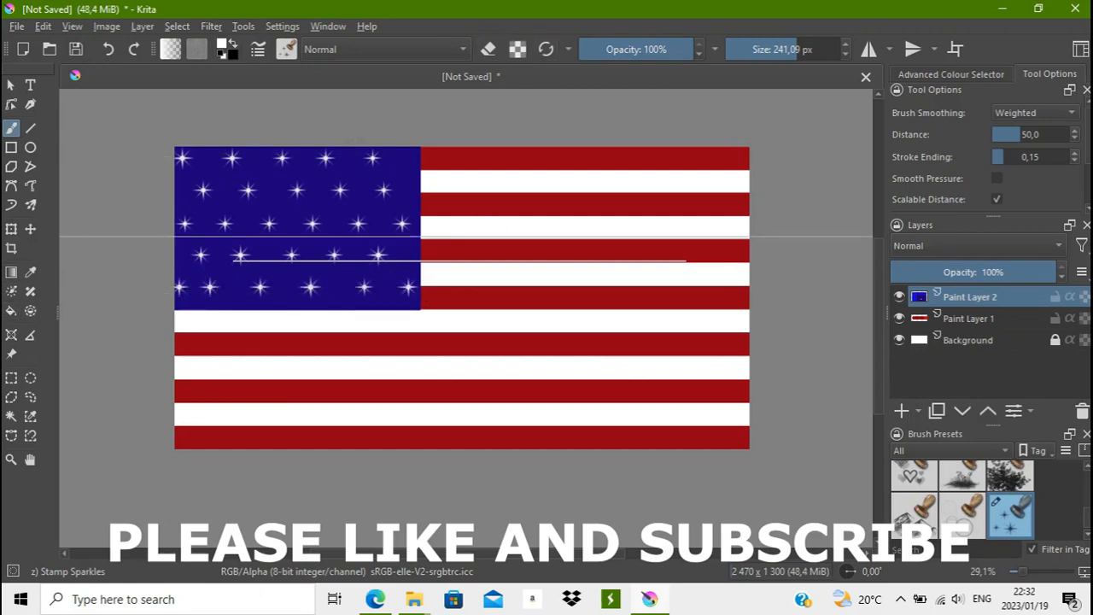
click(12, 335)
click(536, 285)
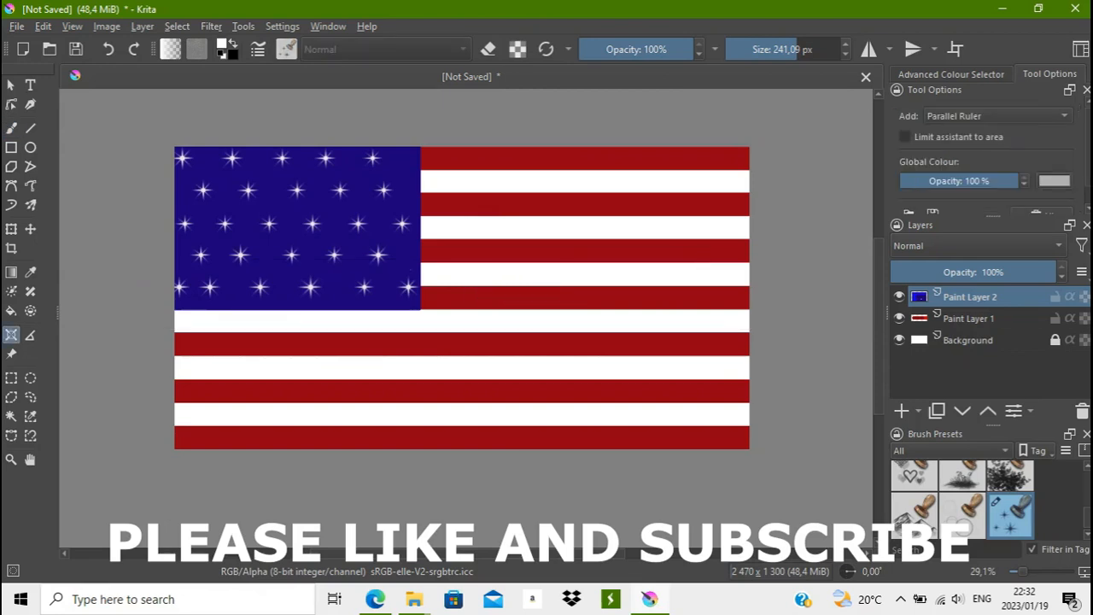